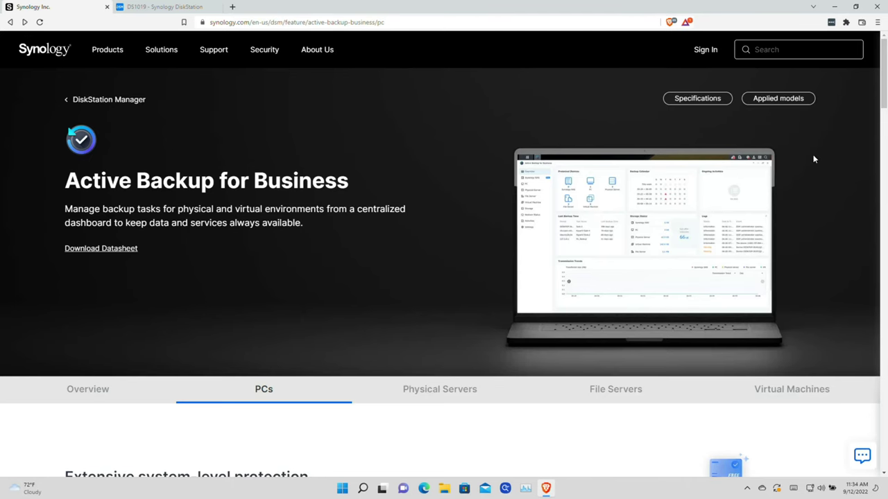
Step: Review the Applied models list on the Synology site, then switch to the DS1019 DiskStation tab
left_click(792, 99)
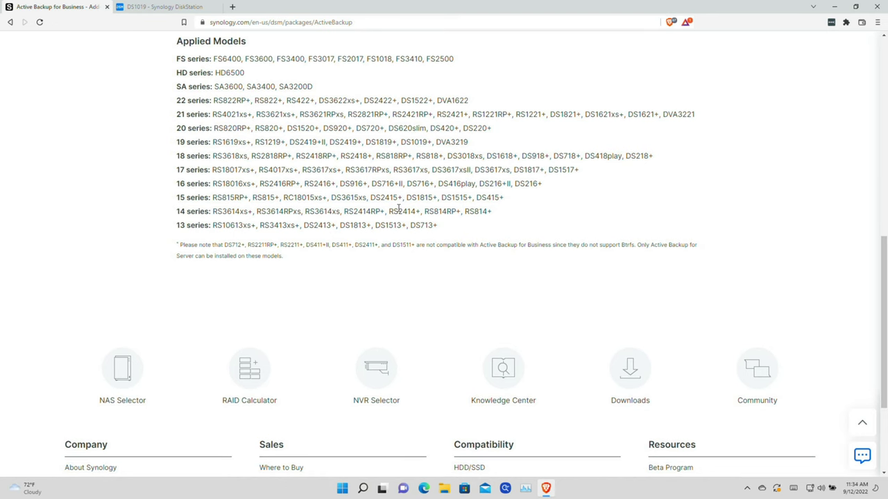
scroll(360, 206, "up", 1)
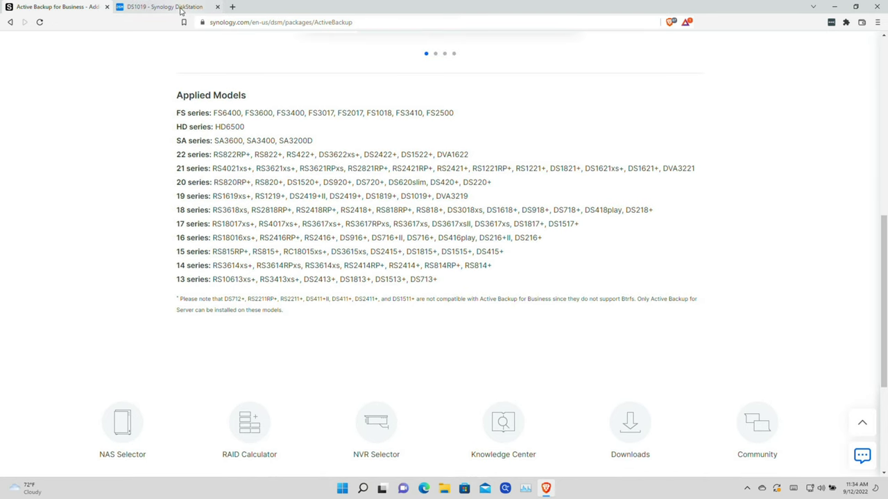
left_click(180, 10)
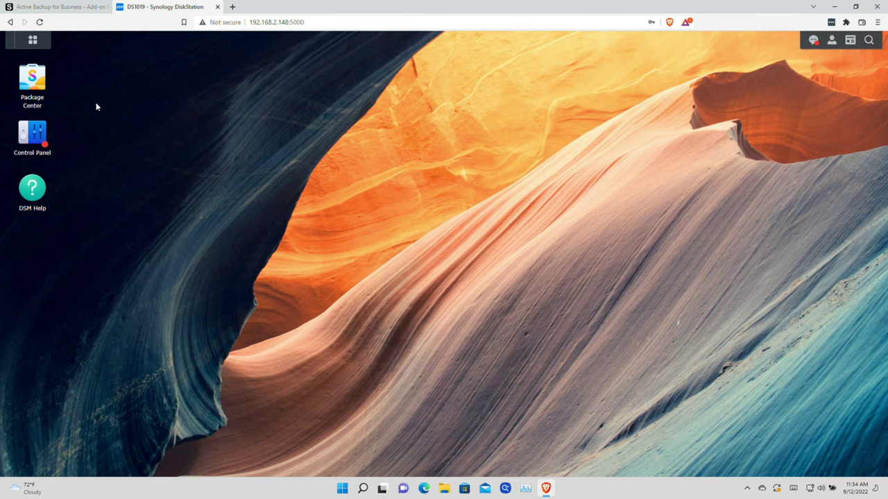
Step: Install Active Backup for Business from Package Center and launch it
left_click(40, 80)
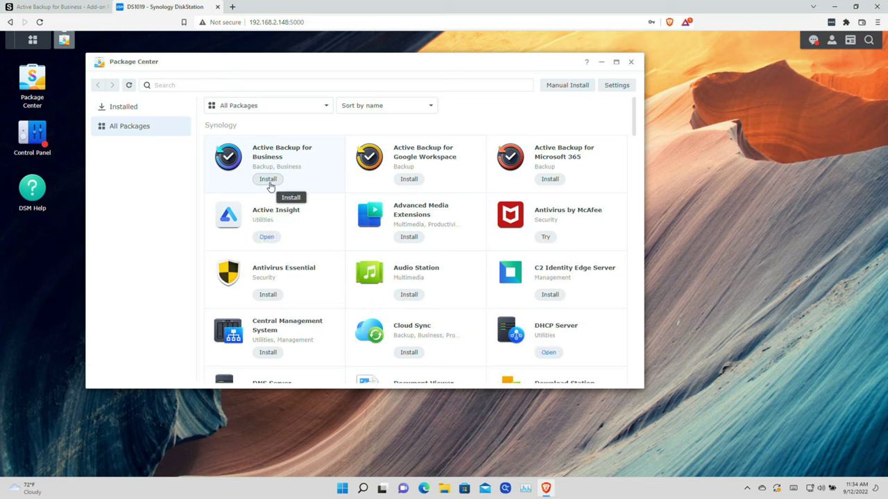
left_click(265, 180)
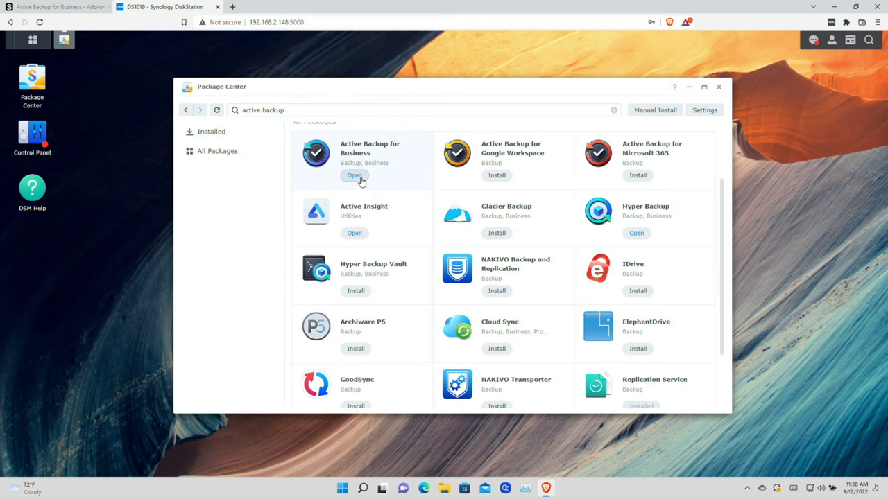
left_click(354, 175)
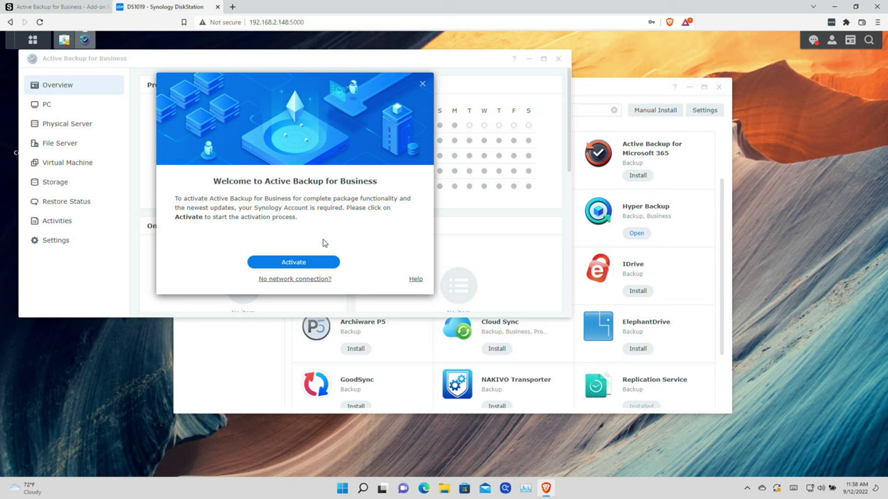
Step: Activate Active Backup for Business without internet, then reopen it from the Main Menu
left_click(305, 280)
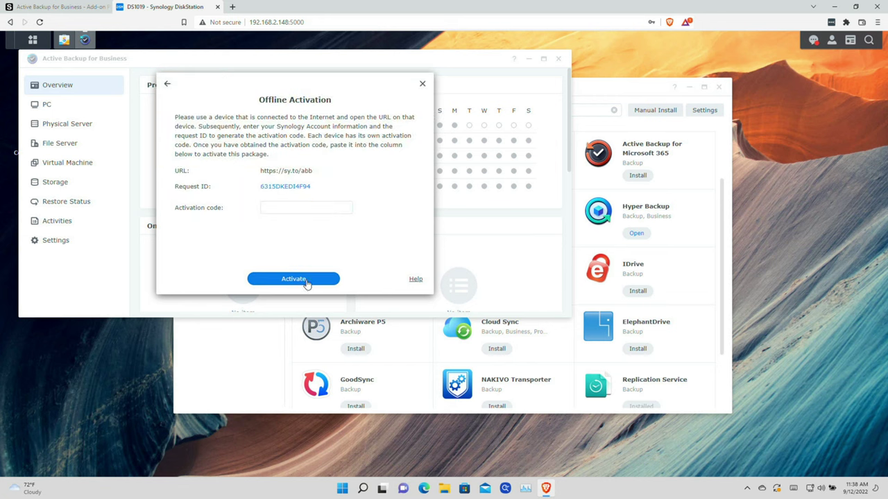
left_click(421, 83)
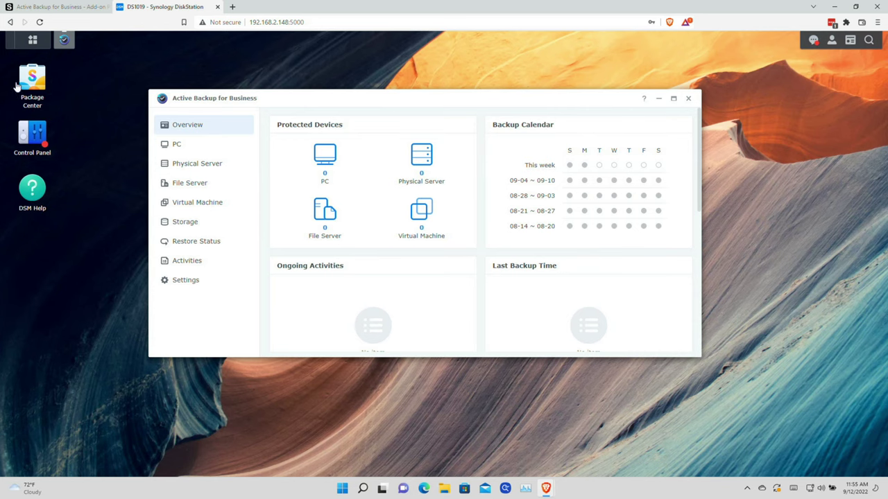
left_click(32, 42)
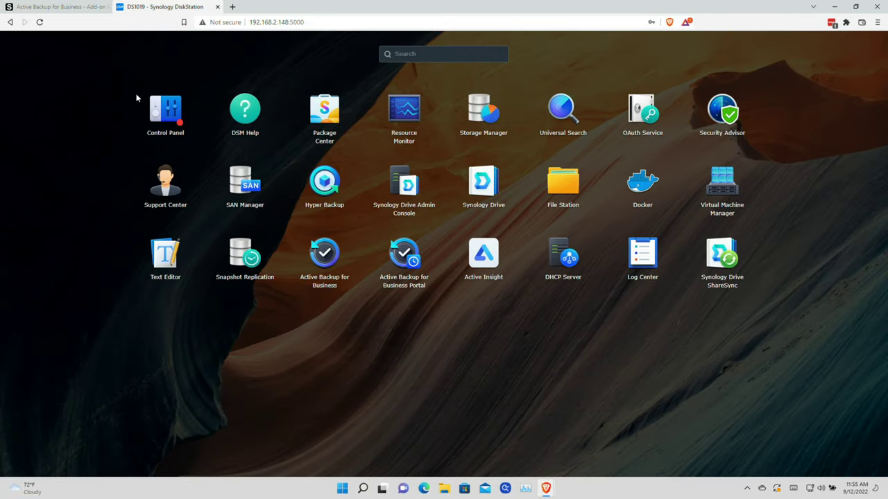
scroll(301, 239, "up", 3)
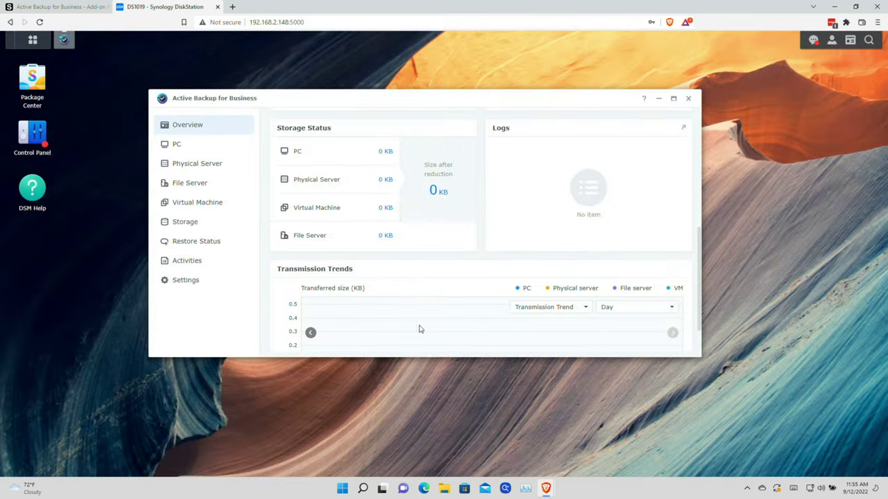
scroll(421, 326, "up", 5)
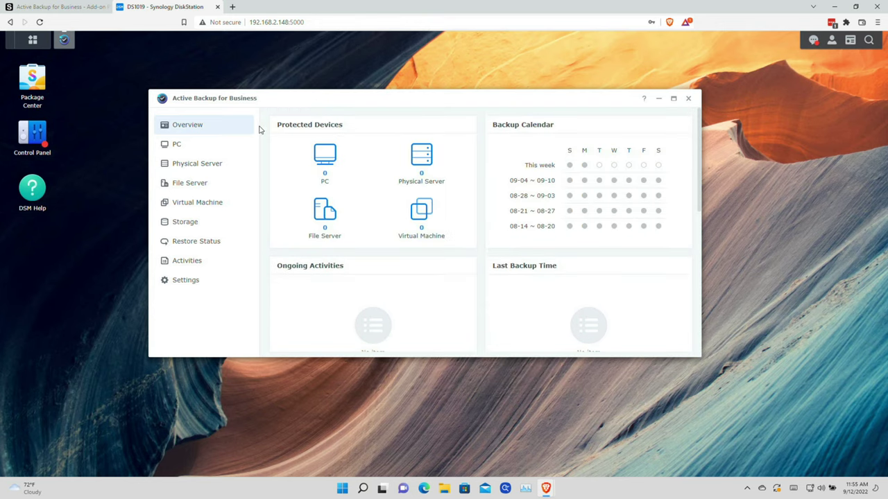
Step: Check in File Station that the ActiveBackupforBusiness folder is empty, then return to Active Backup
left_click(32, 40)
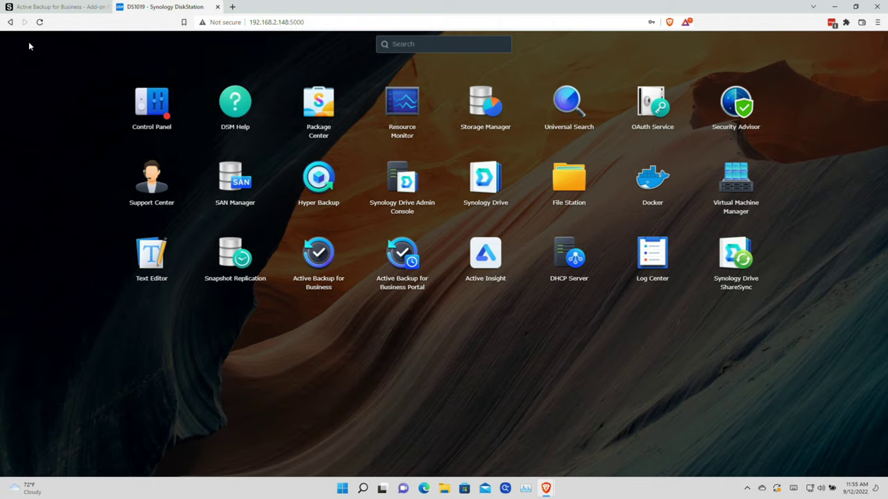
left_click(559, 186)
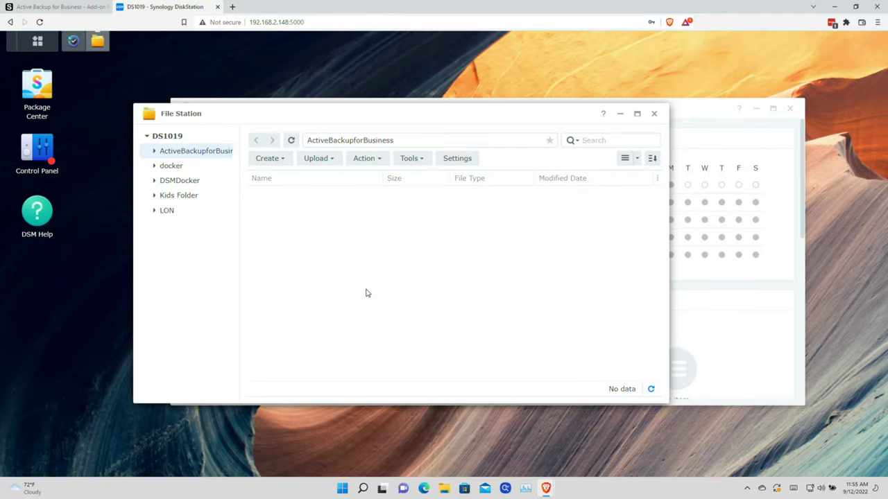
key("ctrl+minus")
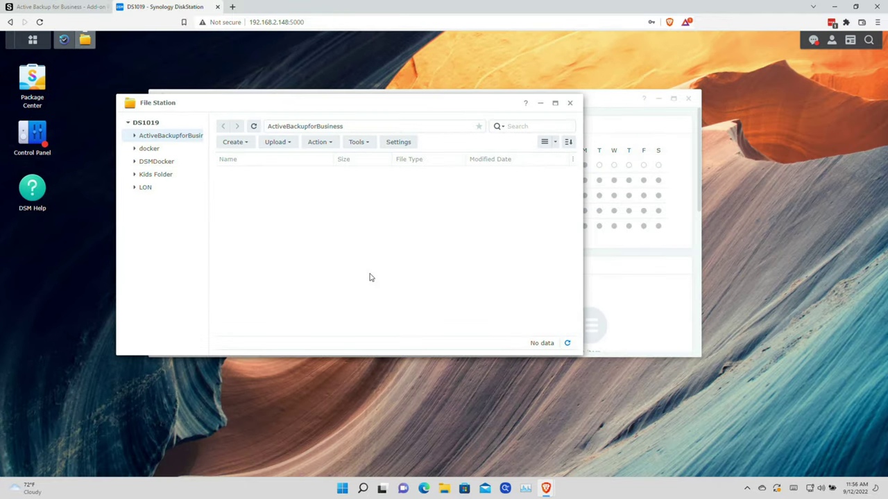
left_click(609, 93)
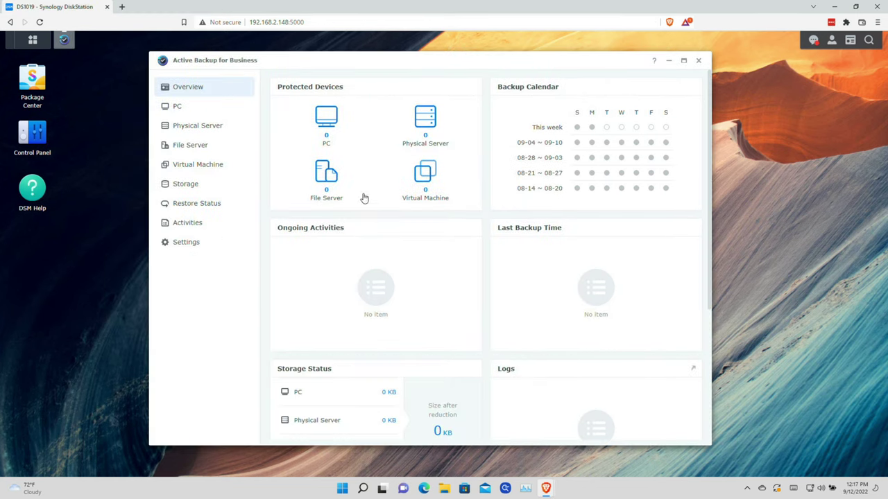
Step: Add a PC device and save the 64-bit agent installer to Downloads
left_click(336, 132)
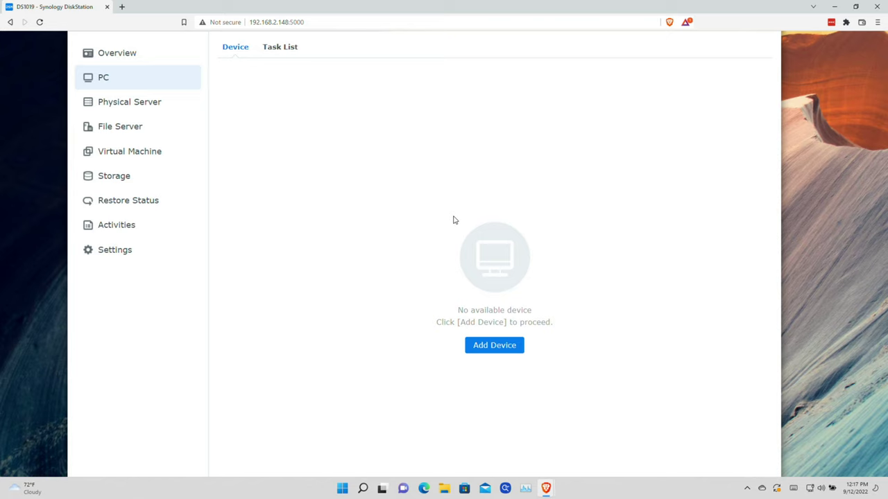
left_click(488, 350)
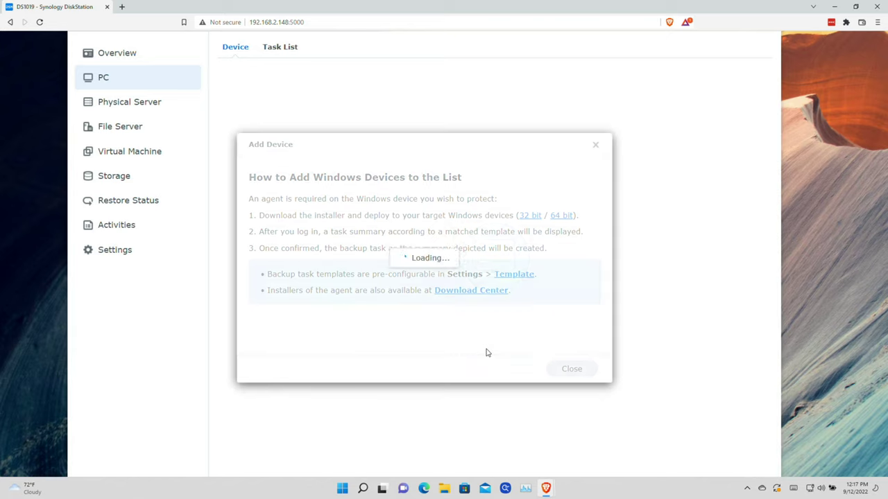
scroll(439, 214, "up", 3)
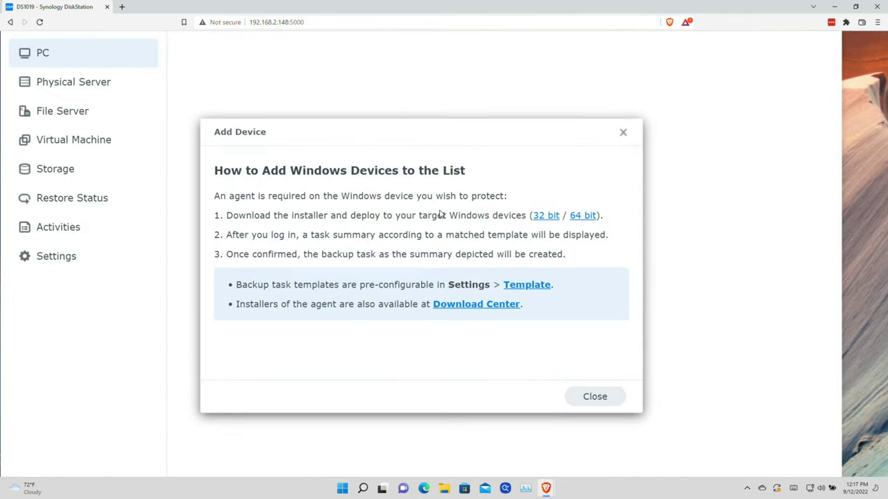
scroll(439, 215, "up", 2)
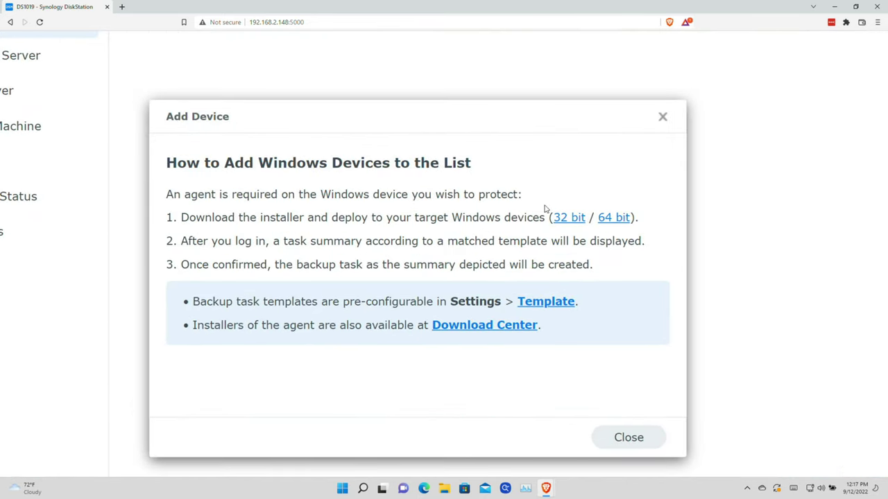
left_click(608, 219)
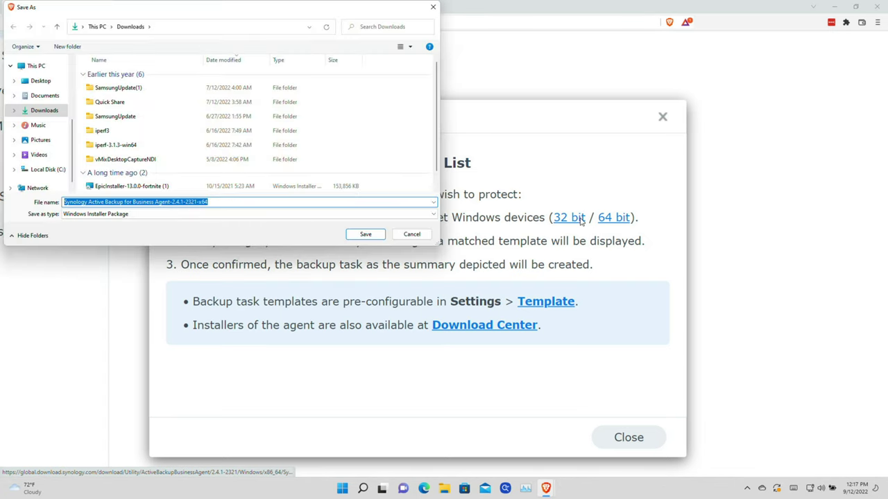
left_click(366, 234)
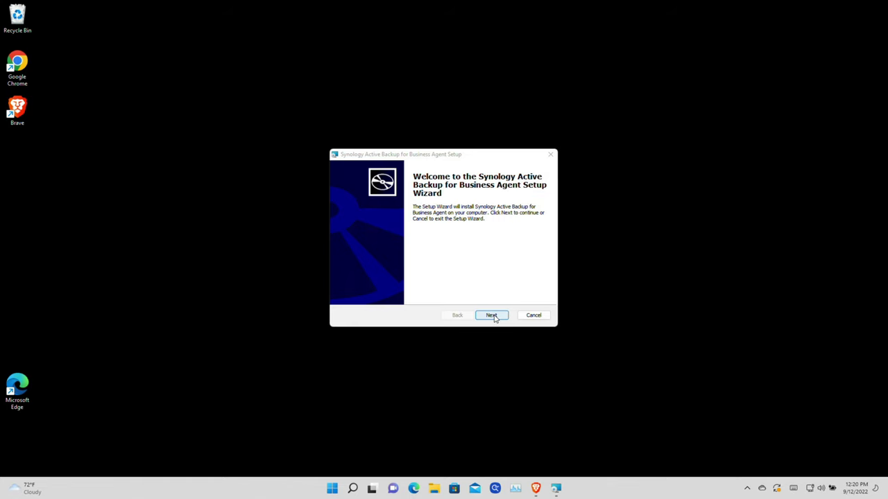
Step: Install the Active Backup for Business Agent, accepting the license and launching it at the end
left_click(491, 316)
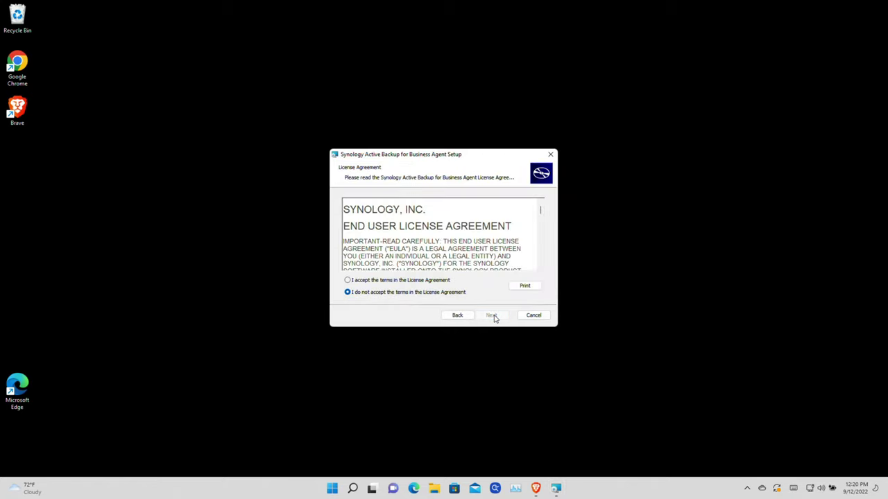
left_click(426, 281)
left_click(493, 315)
left_click(491, 316)
left_click(475, 321)
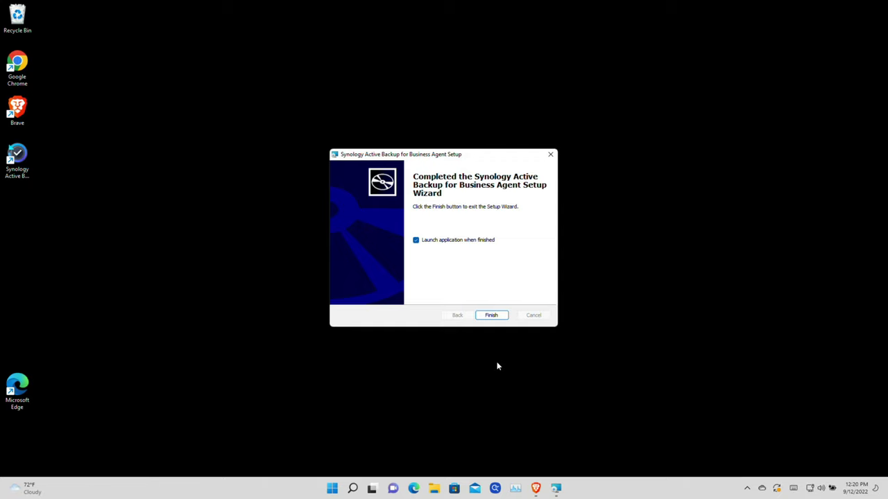
left_click(492, 316)
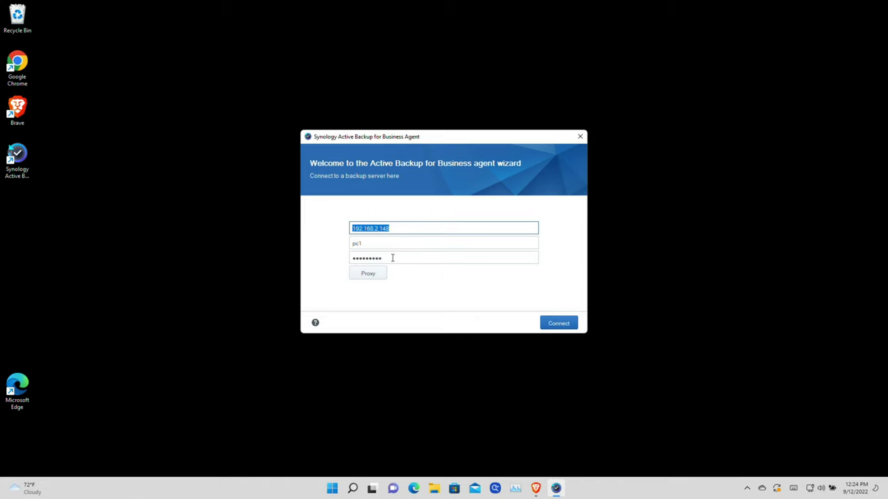
Step: Connect the agent to server 192.168.2.148 with the backup account credentials, leaving proxy settings unchanged
left_click(400, 226)
left_click(381, 247)
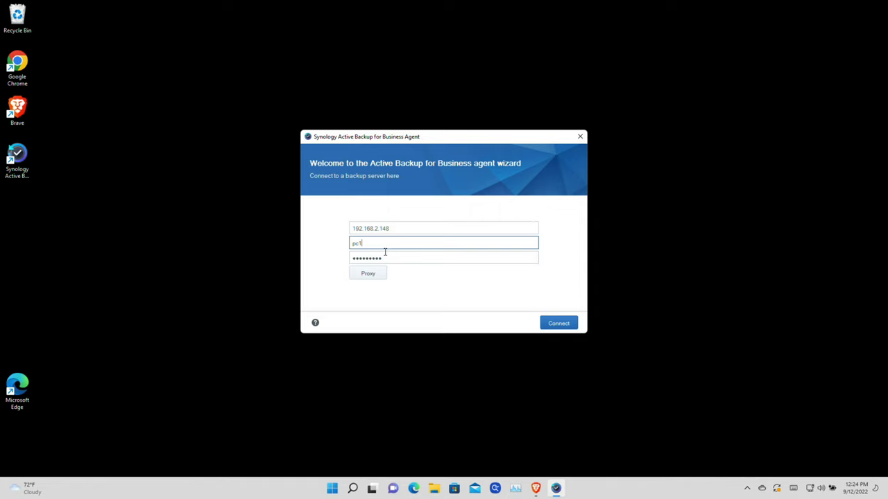
left_click(395, 259)
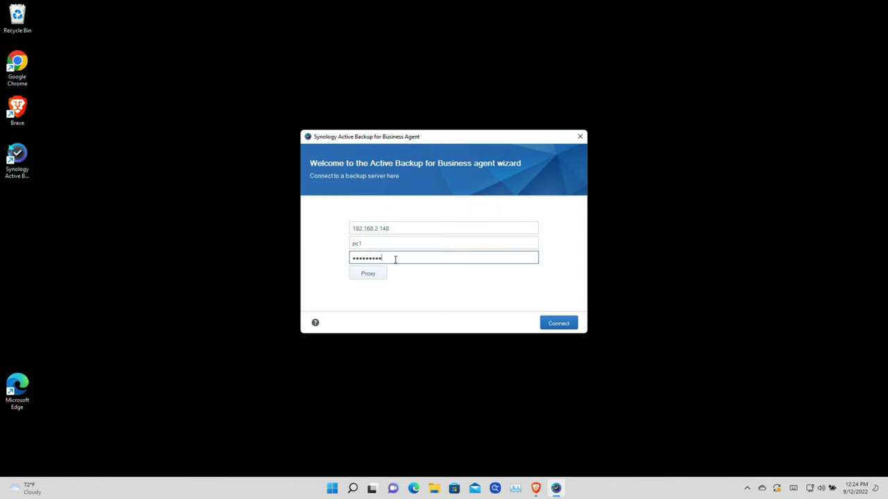
left_click(370, 275)
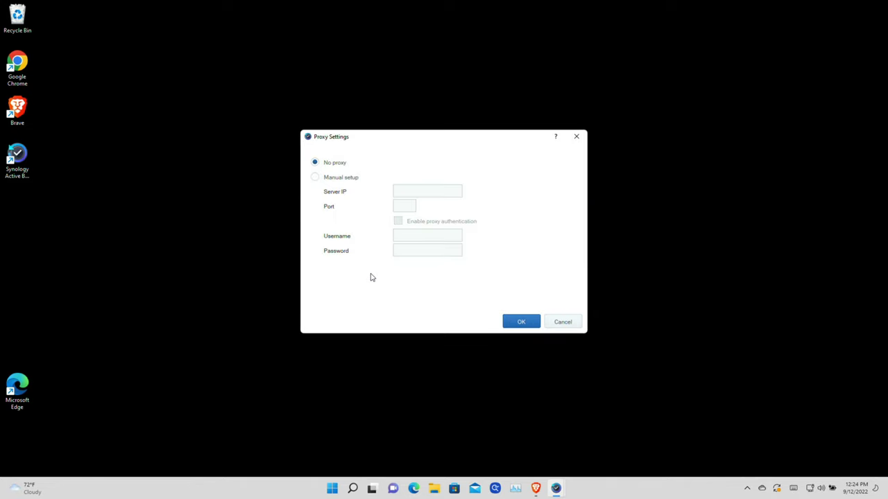
left_click(565, 323)
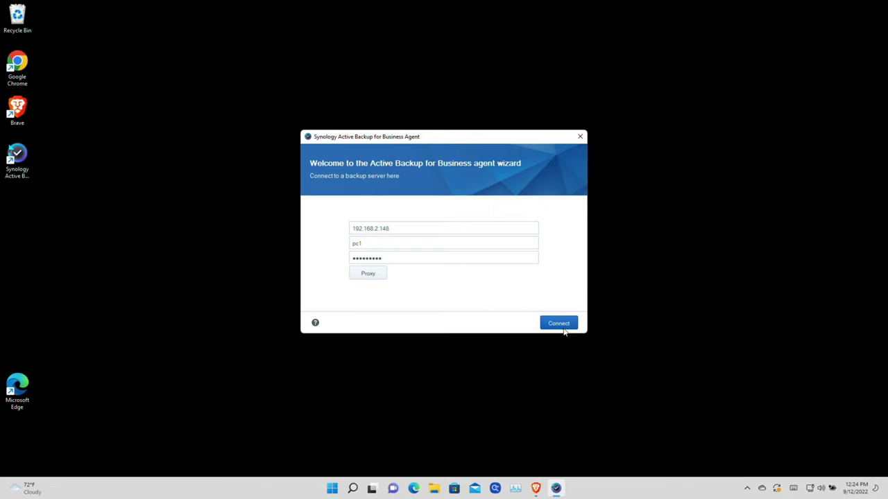
left_click(560, 324)
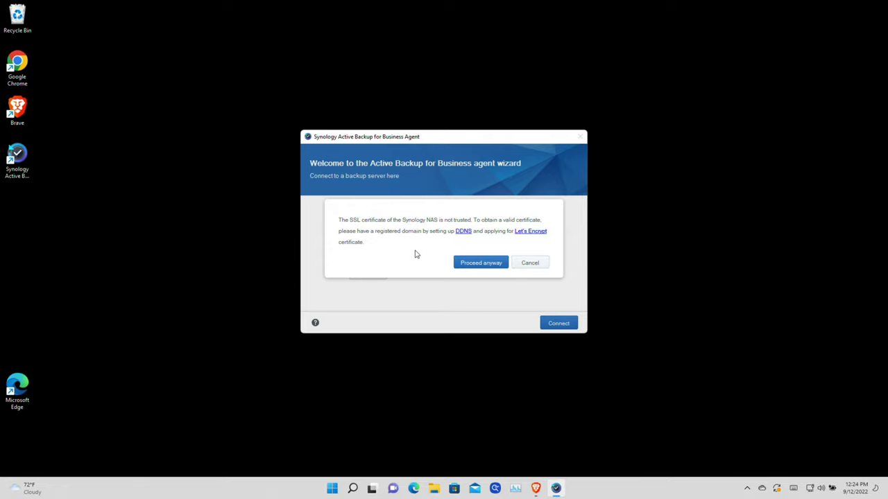
Step: Accept the untrusted certificate and confirm the summary to create the backup task
left_click(467, 264)
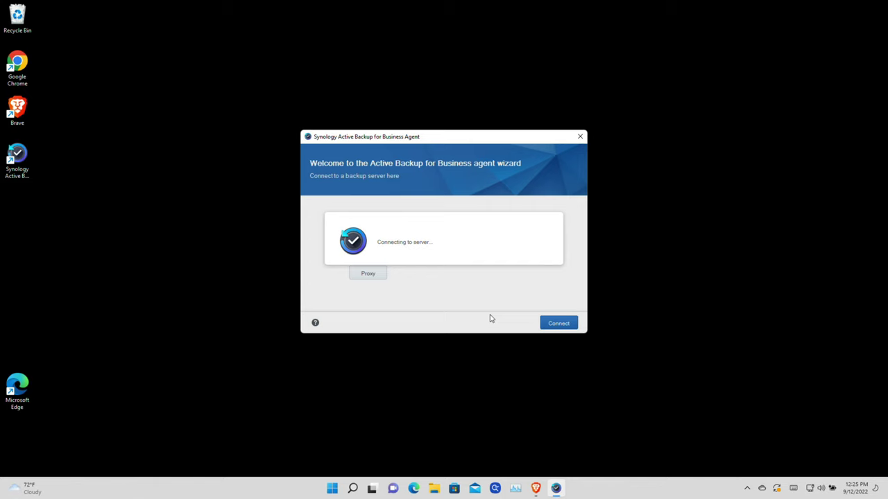
scroll(507, 293, "down", 4)
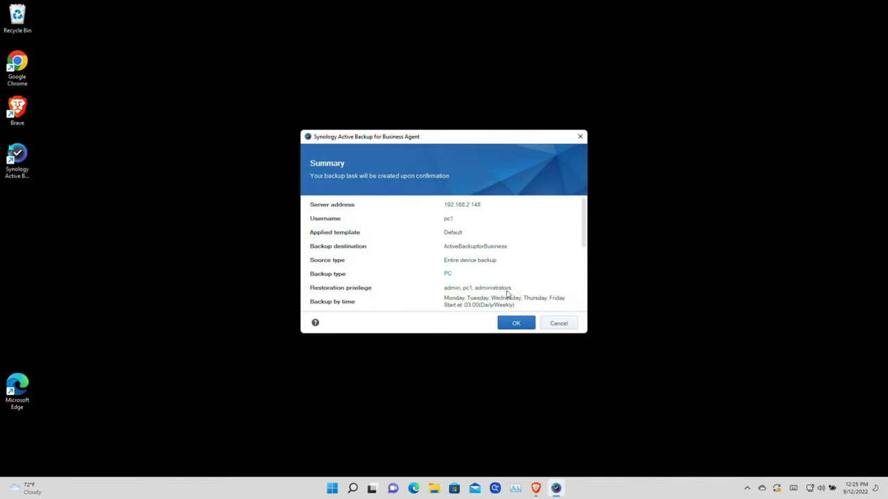
scroll(507, 293, "down", 2)
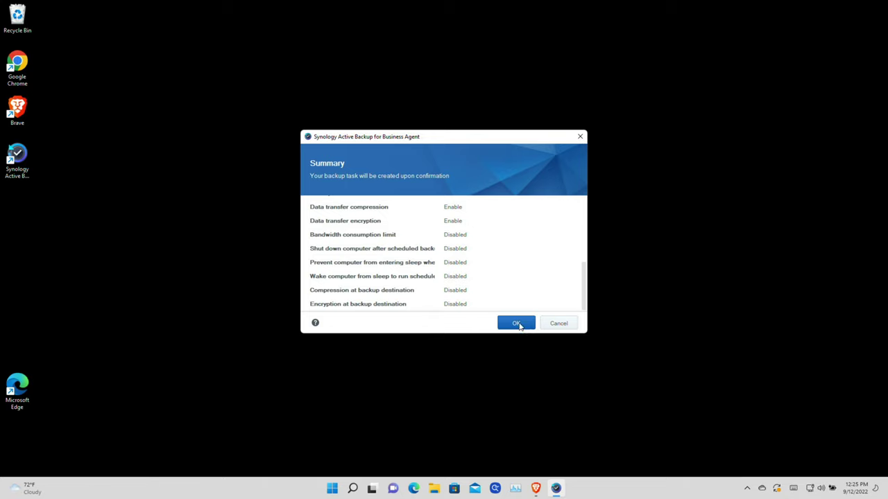
left_click(517, 324)
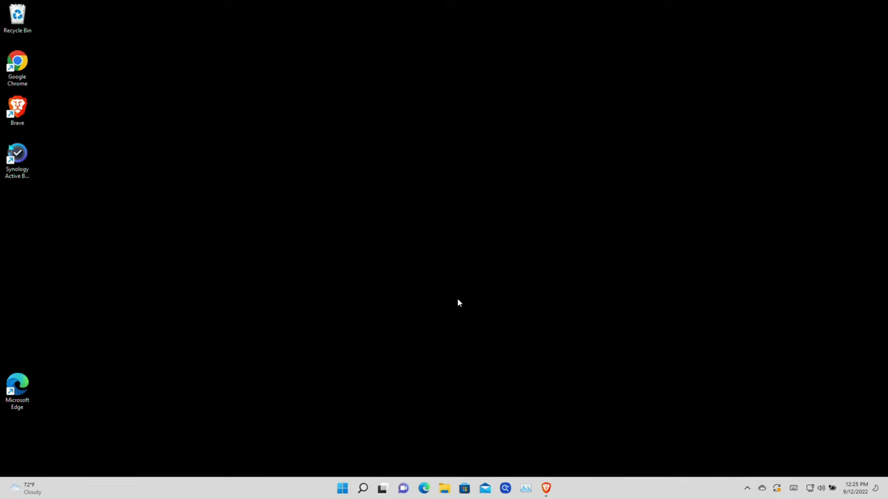
Step: Bring the browser showing DSM's Active Backup page to the front
left_click(747, 488)
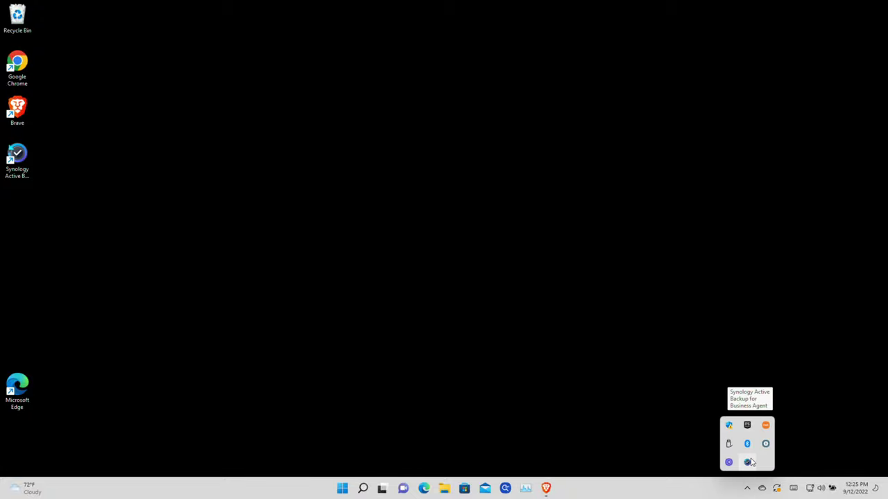
left_click(550, 455)
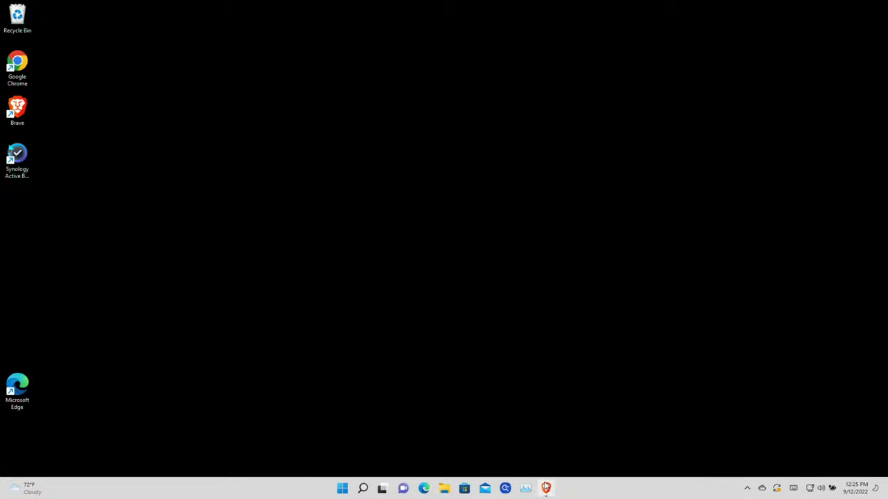
left_click(534, 422)
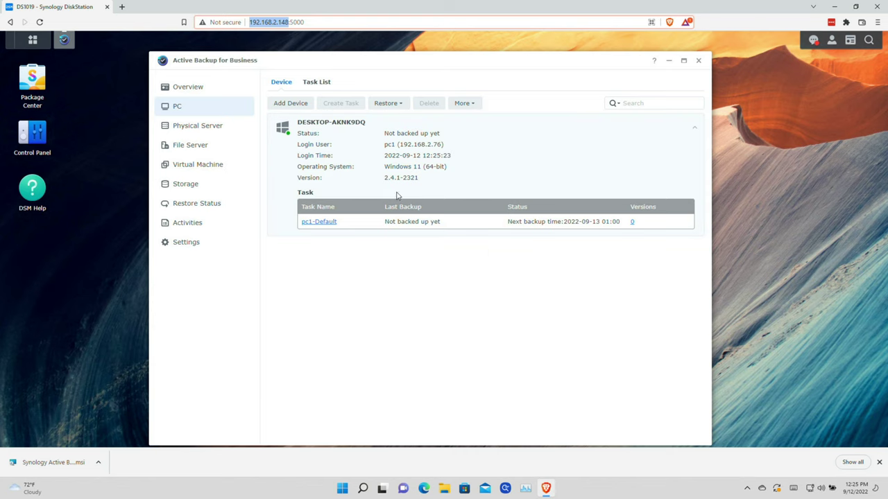
Step: Select the pc1-Default task in the Task List and open its edit settings
left_click_drag(372, 61, 367, 56)
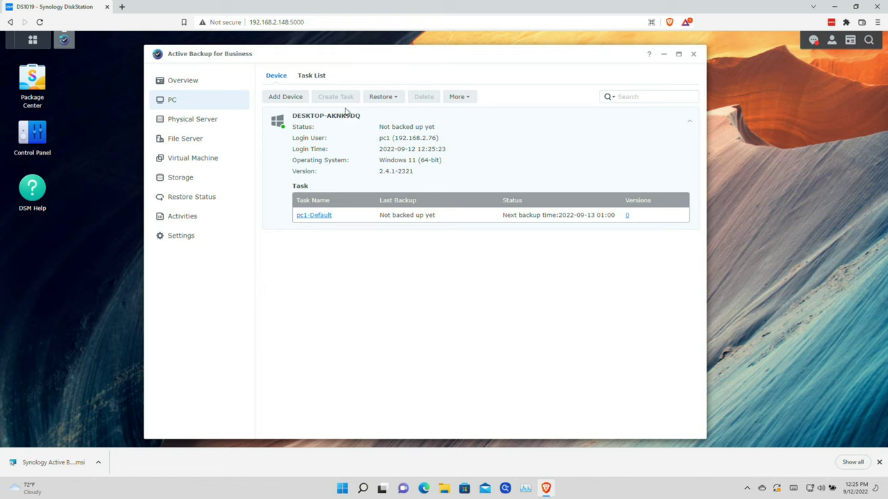
left_click(311, 76)
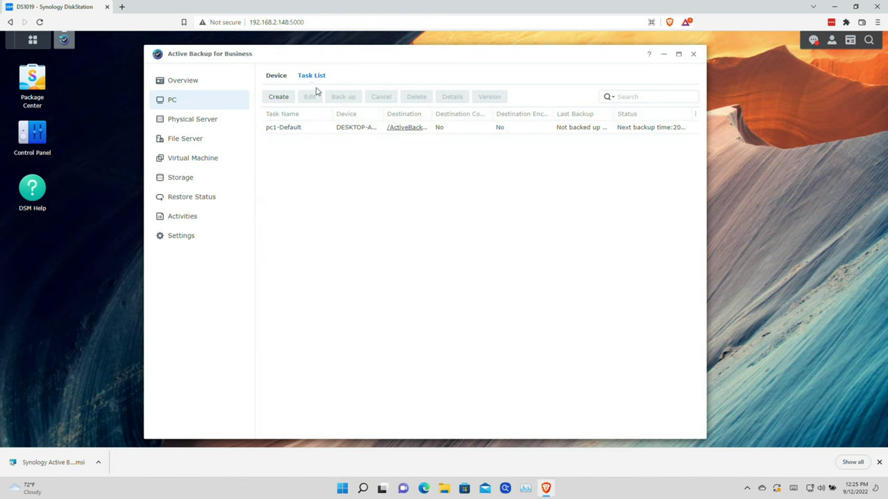
left_click(332, 130)
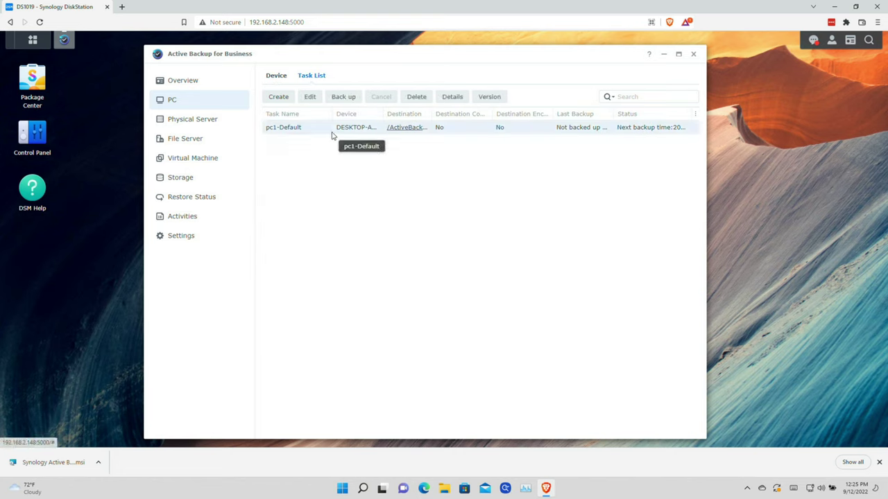
right_click(330, 134)
left_click(314, 150)
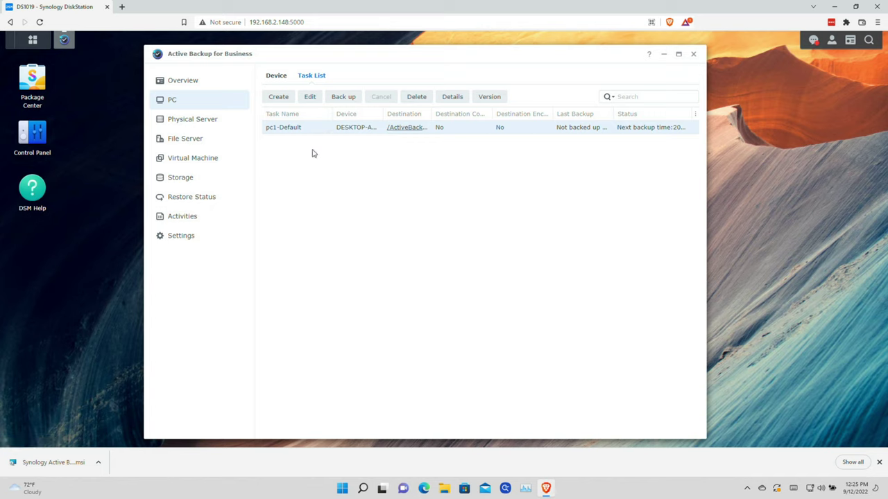
left_click(309, 97)
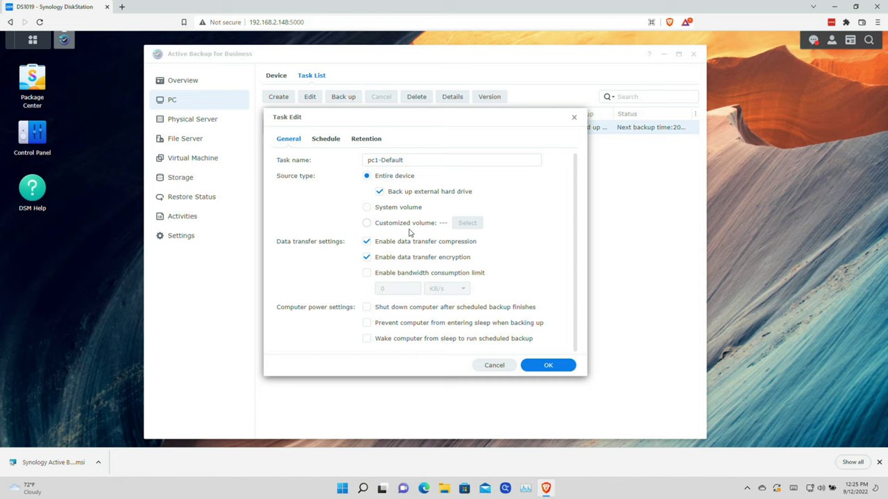
scroll(409, 233, "down", 1)
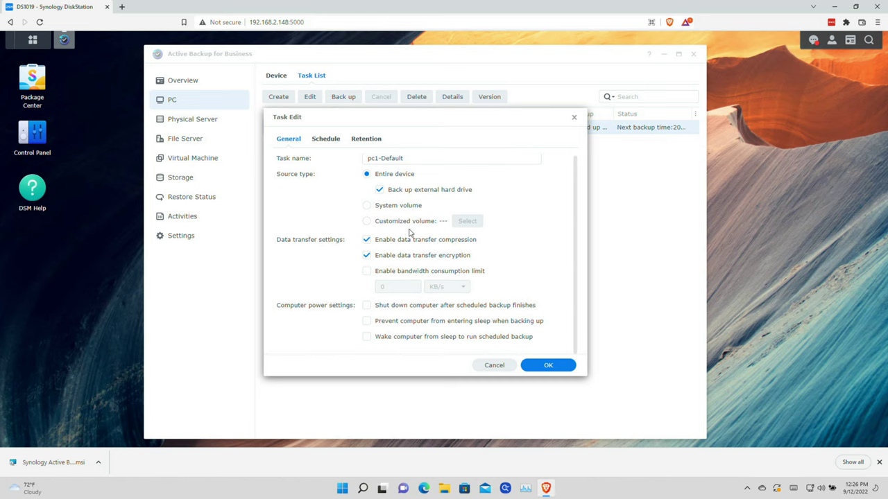
scroll(409, 233, "up", 1)
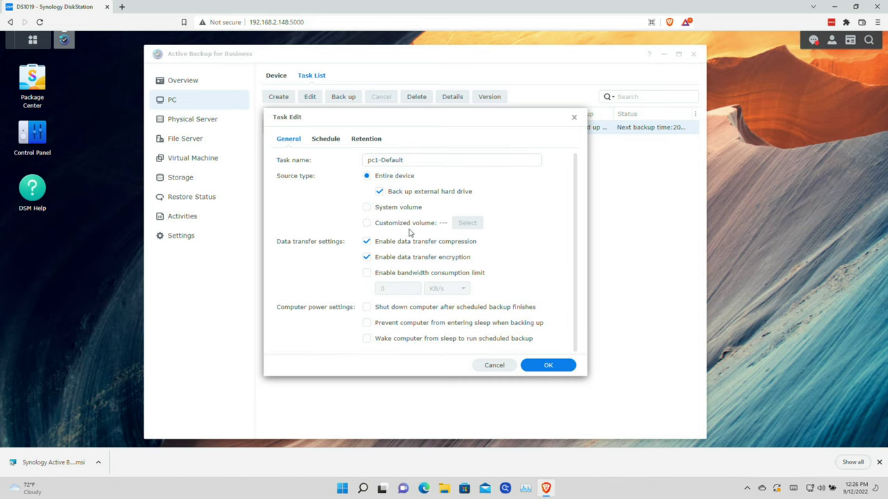
left_click(410, 162)
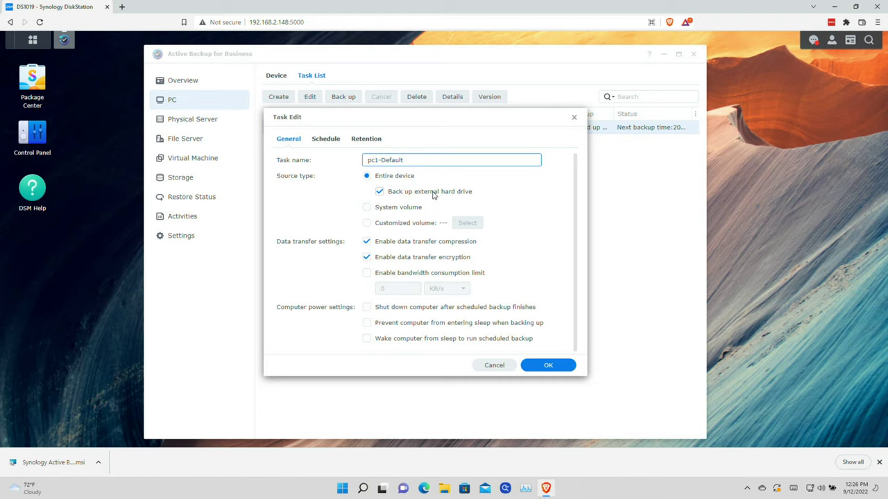
left_click(409, 223)
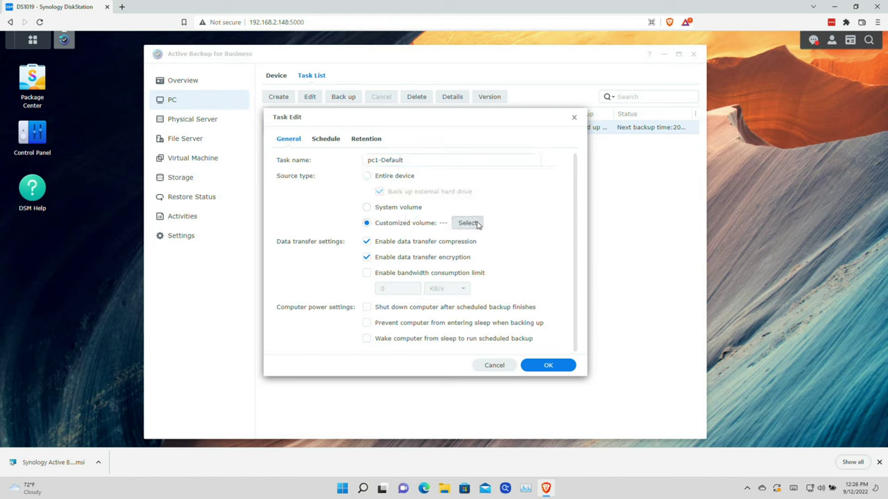
left_click(470, 223)
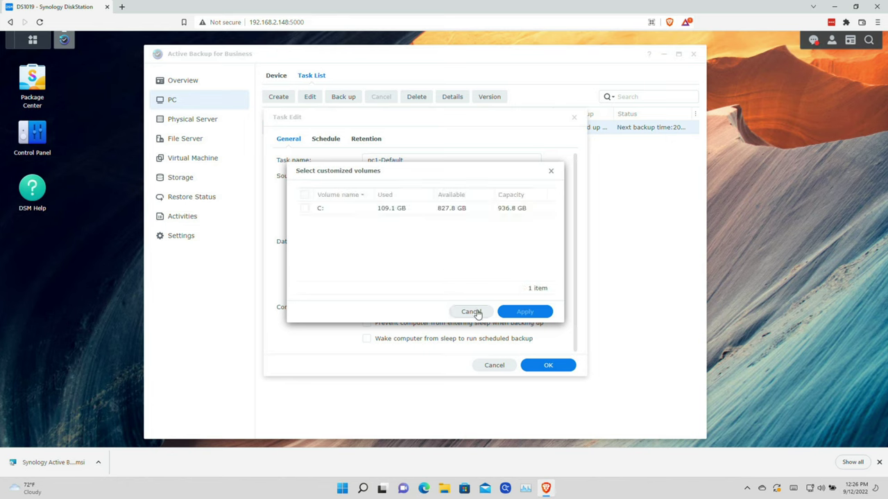
left_click(476, 310)
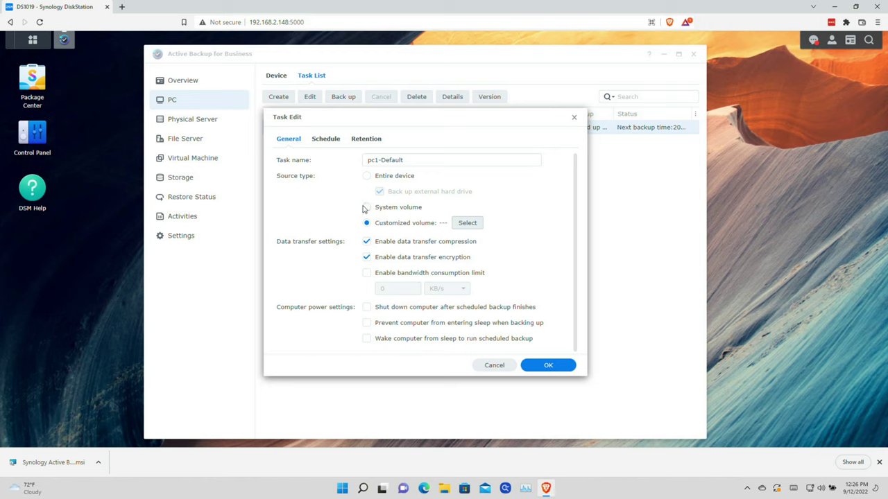
left_click(471, 223)
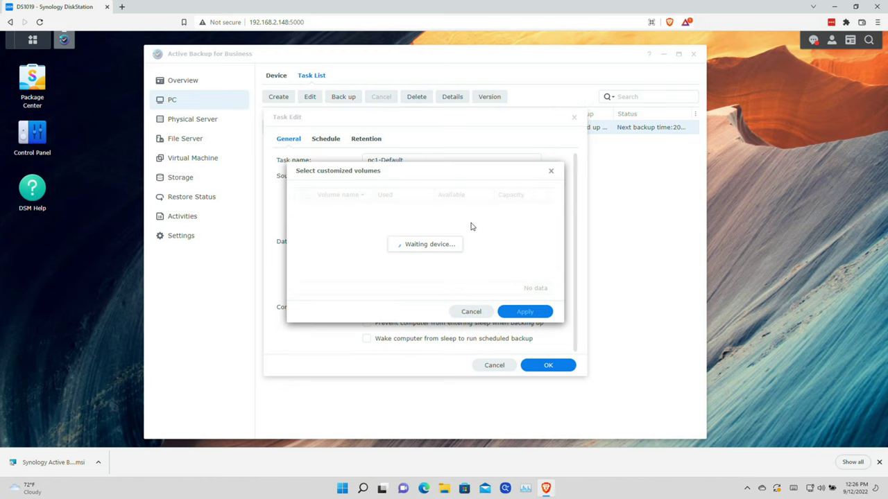
left_click(468, 313)
left_click(366, 177)
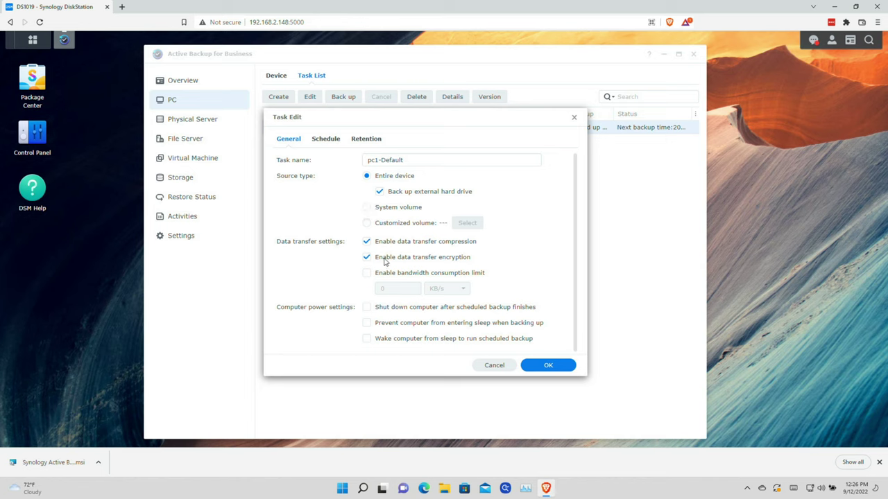
left_click(367, 243)
scroll(365, 286, "down", 1)
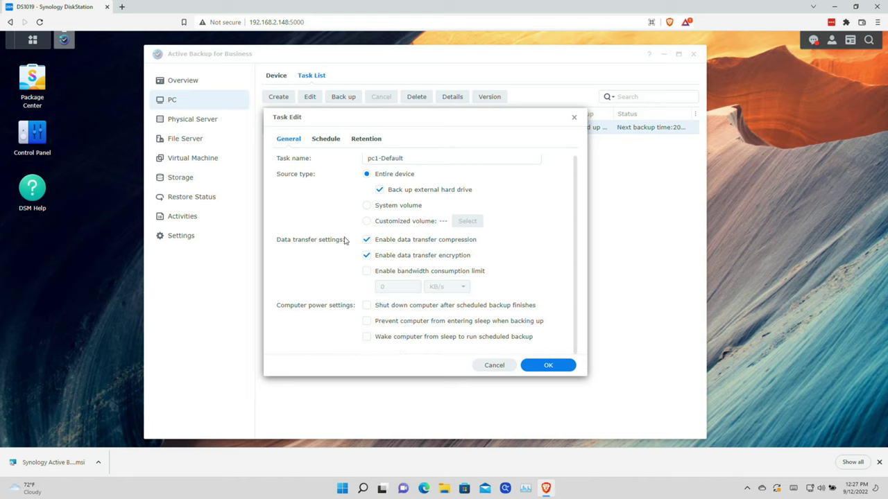
Step: Turn off Backup by event in pc1-Default's schedule and view its Retention settings
left_click(323, 140)
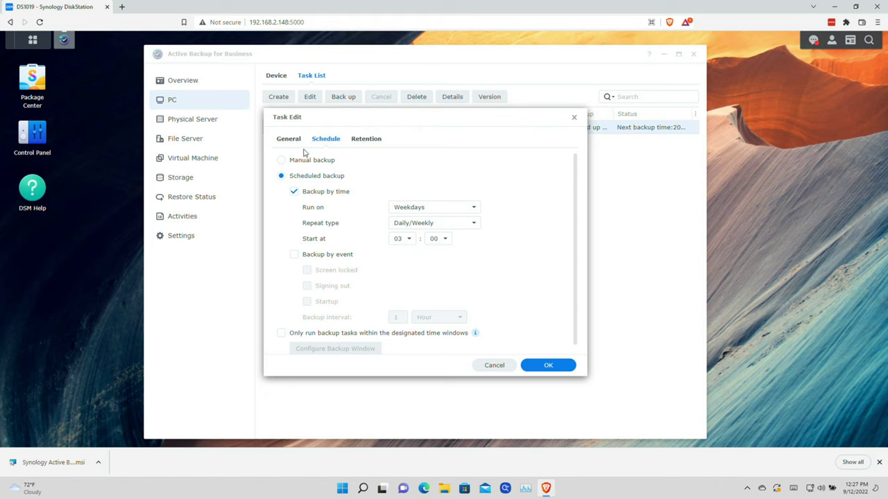
left_click(294, 255)
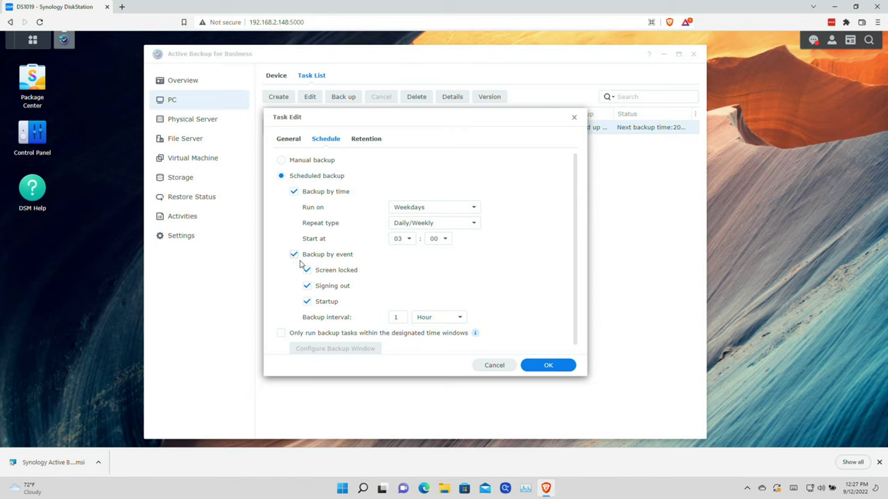
scroll(294, 258, "down", 1)
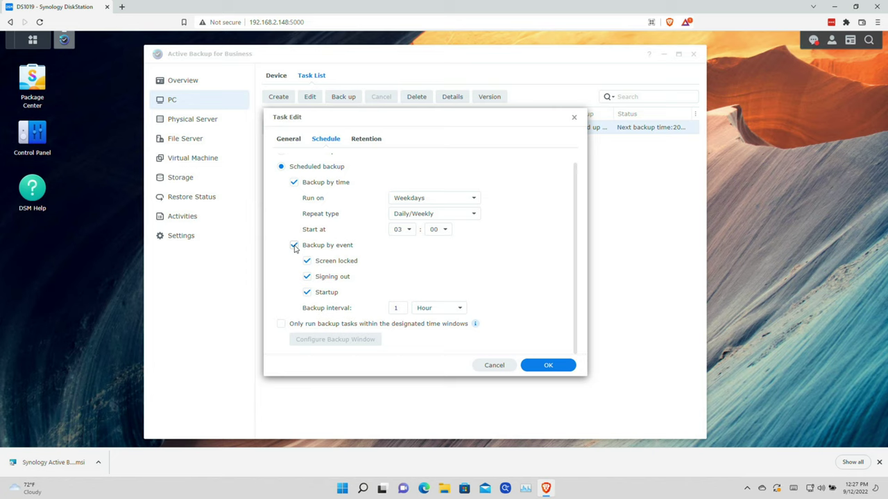
left_click(294, 246)
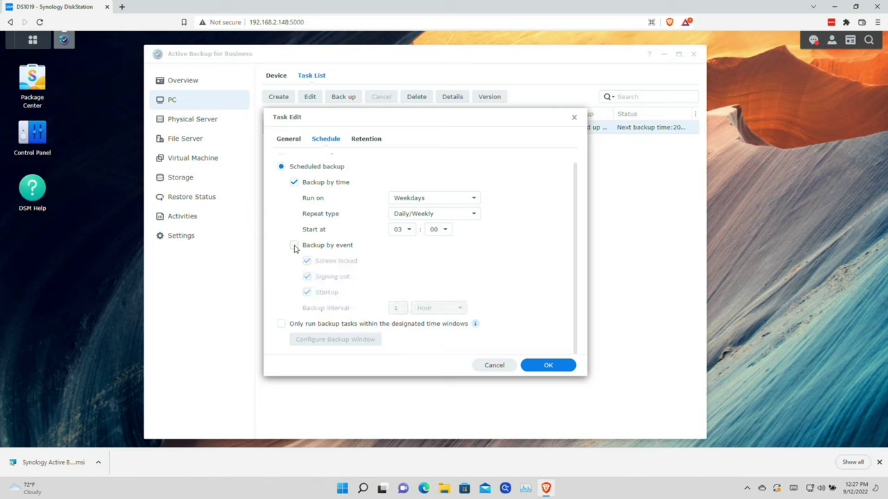
left_click(368, 140)
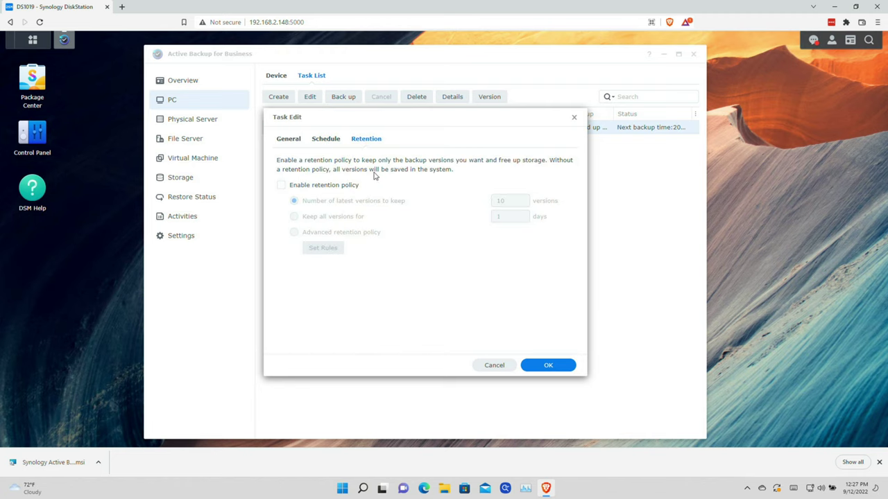
Step: Enable the advanced retention policy on pc1-Default, leaving its rules unchanged, and save the task
left_click(340, 187)
left_click(332, 188)
left_click(332, 187)
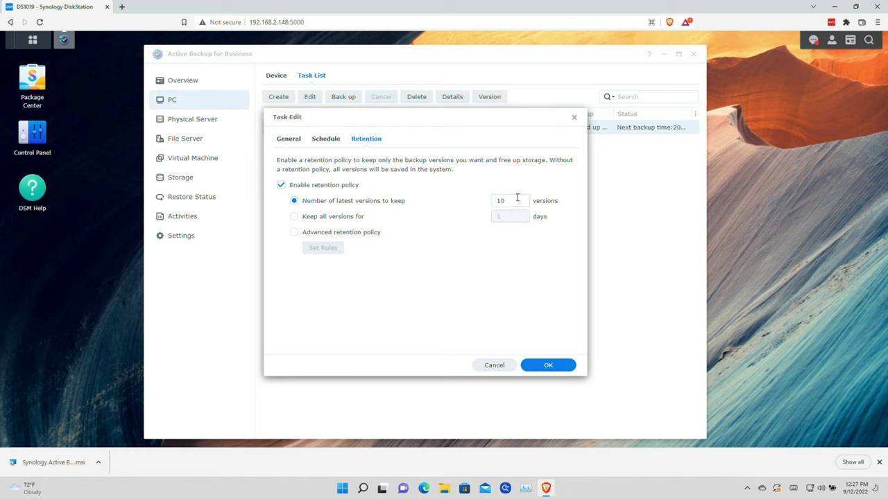
left_click(336, 218)
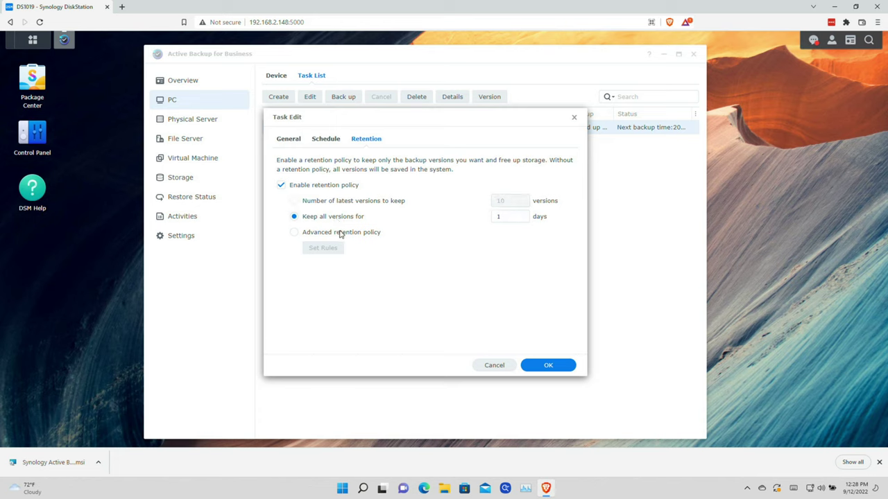
left_click(341, 235)
left_click(328, 248)
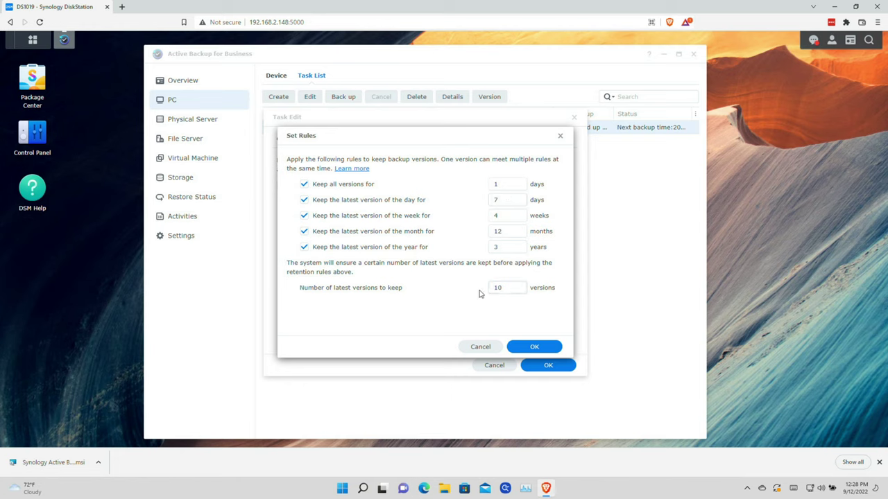
left_click(480, 347)
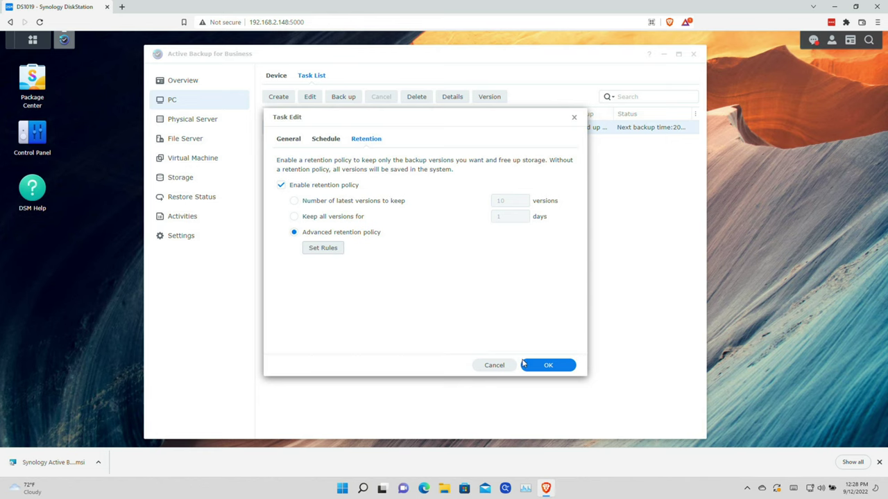
left_click(550, 366)
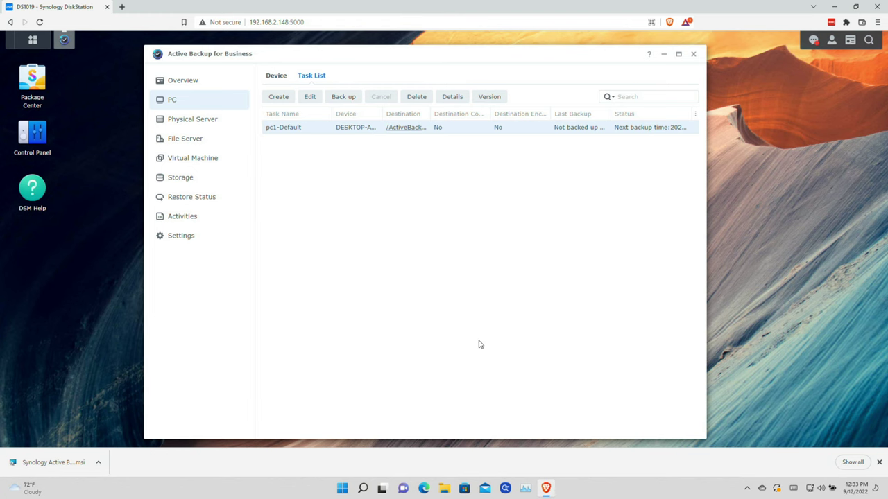
Step: Start a backup of pc1-Default and maximize the Active Backup window to follow its progress
left_click(344, 99)
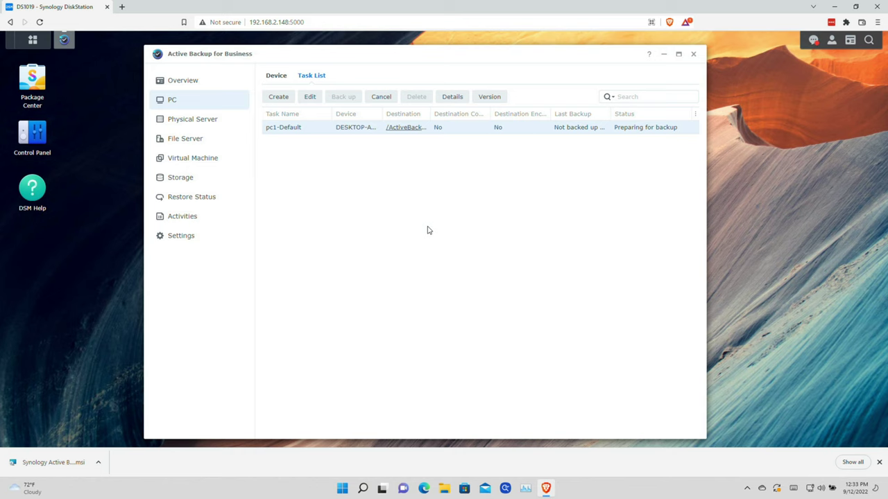
left_click(680, 54)
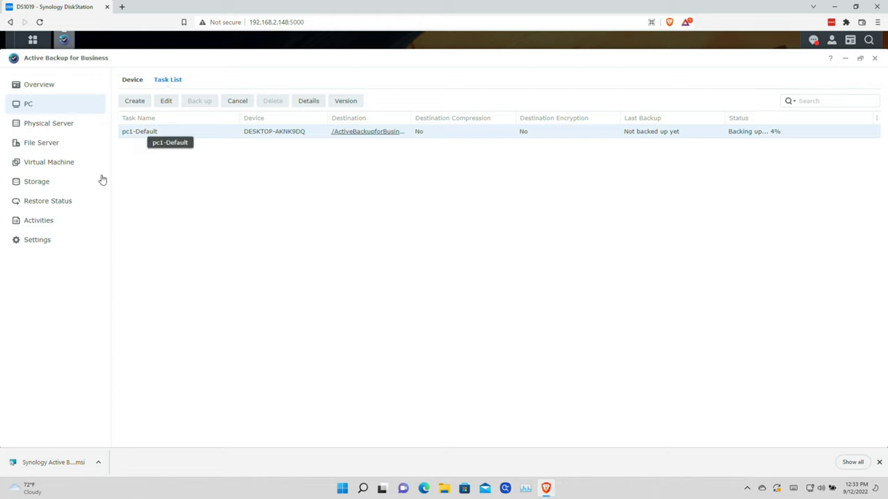
Step: Restore the window size and bring up the Settings Template list
left_click(34, 248)
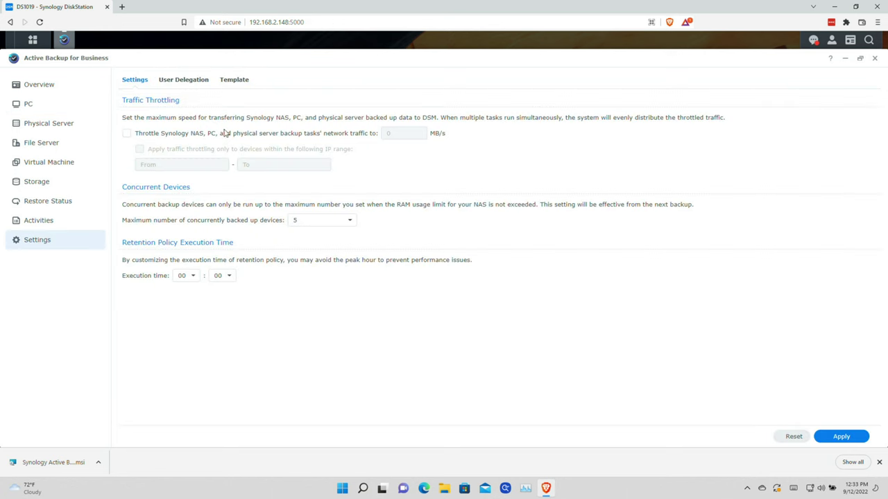
double_click(254, 57)
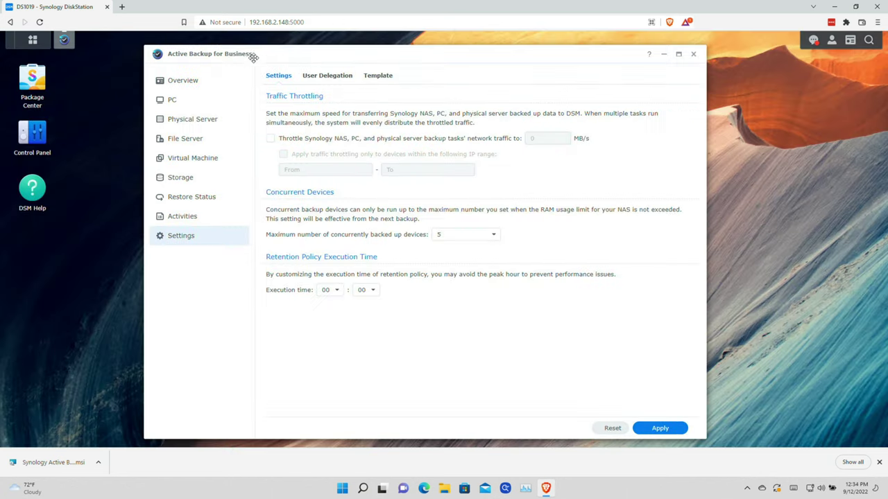
left_click(390, 77)
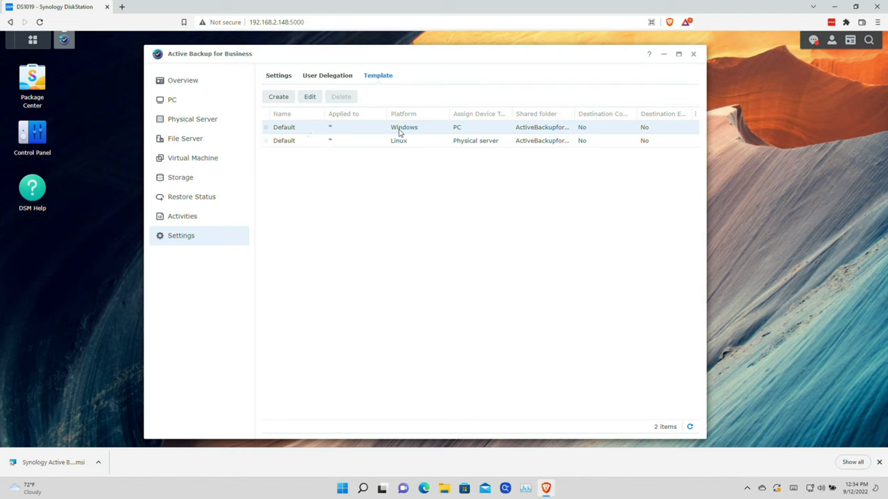
Step: Review the Windows Default template's source, destination and schedule settings, then cancel without changes
left_click(310, 97)
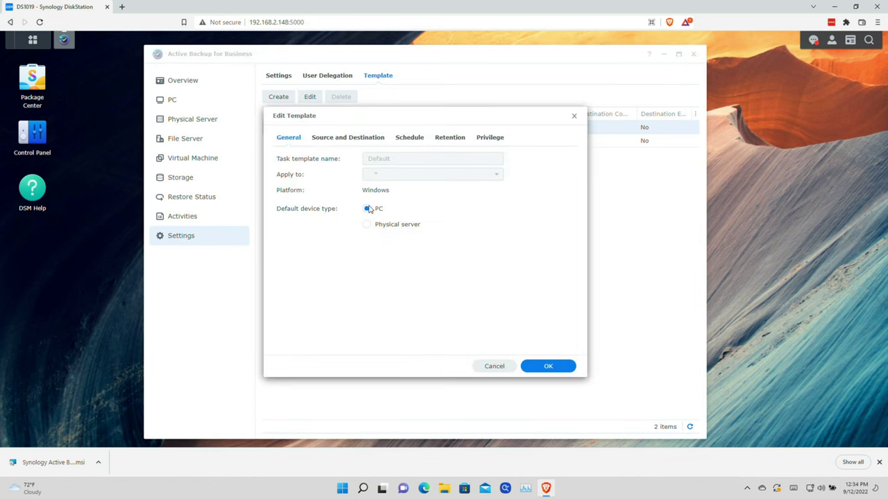
left_click(375, 138)
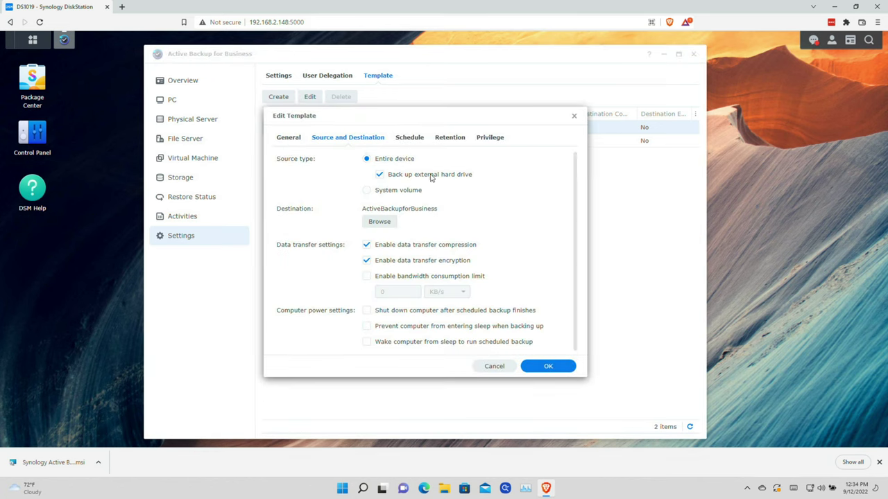
scroll(425, 201, "down", 1)
scroll(425, 201, "up", 1)
left_click(410, 137)
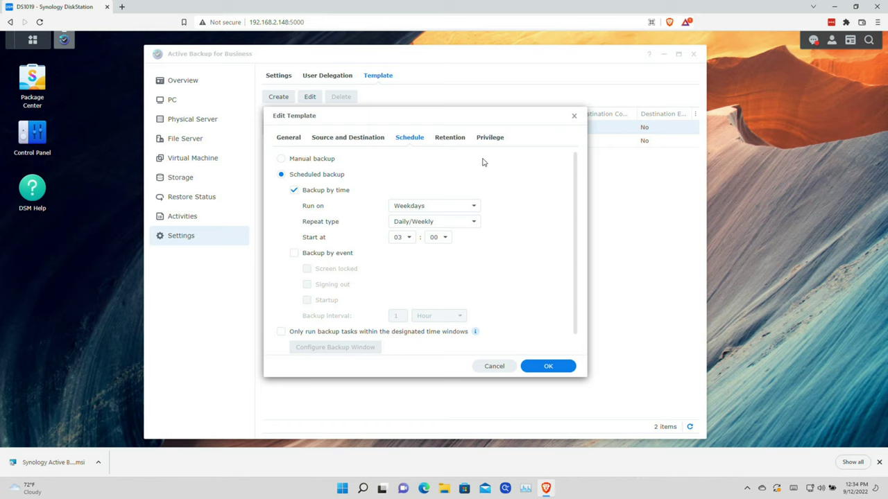
left_click(494, 367)
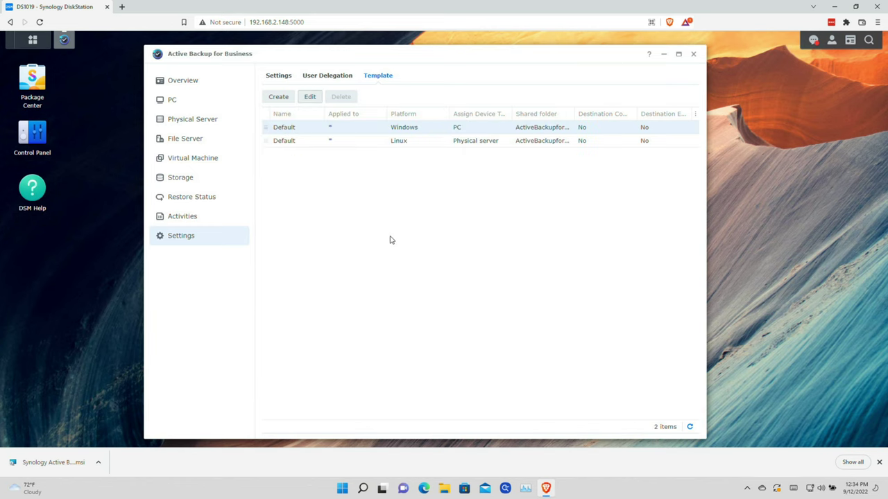
left_click(215, 86)
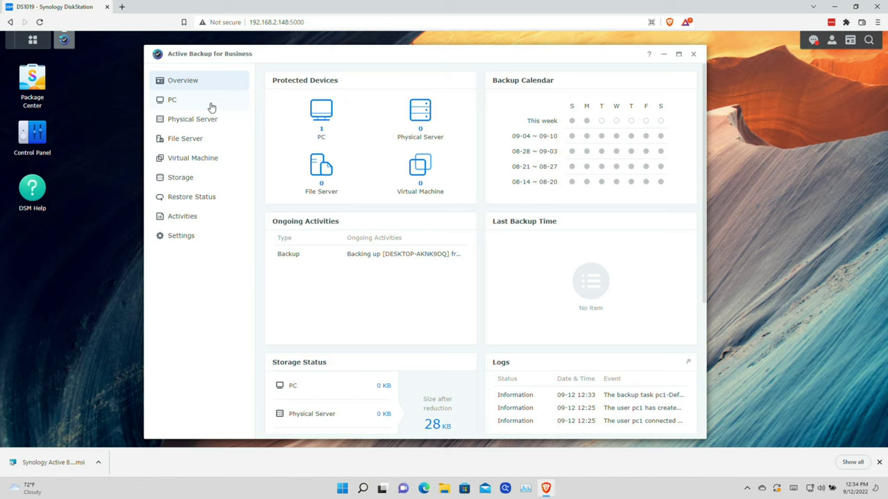
left_click(333, 133)
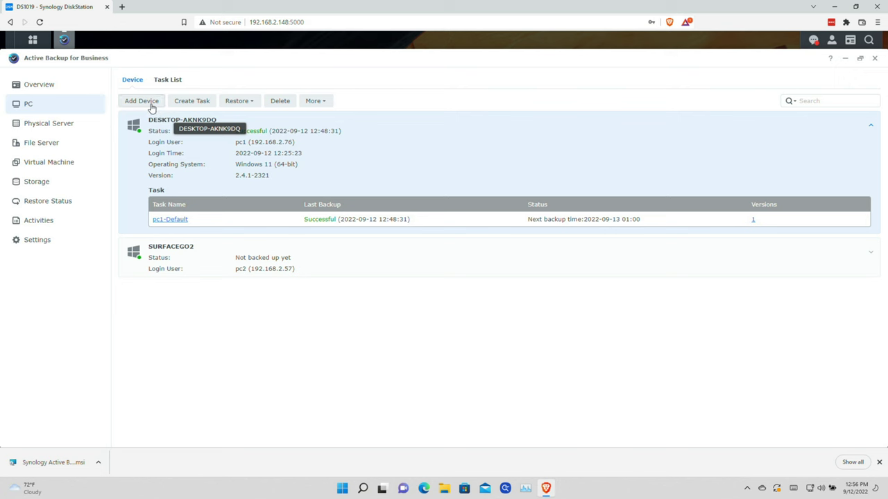
left_click(33, 40)
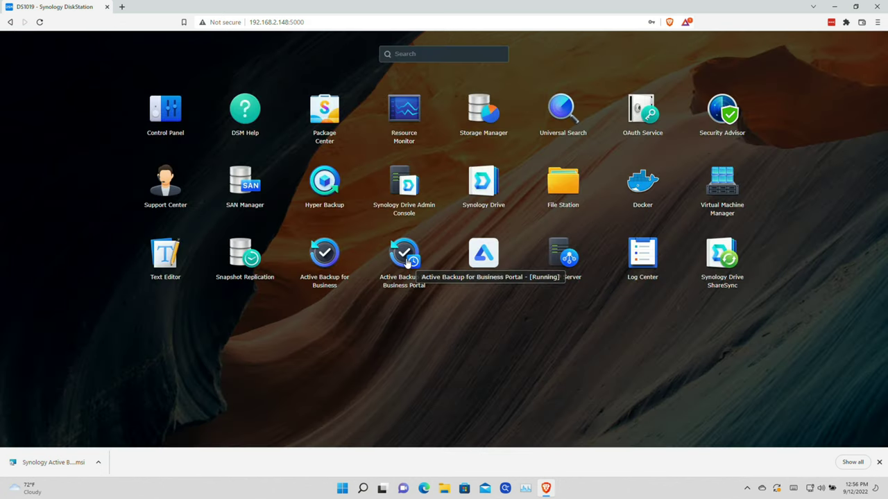
Step: In the Portal, browse Disk 0 - Volume 1 to Users > profile > Saved Games > id Software
left_click(407, 260)
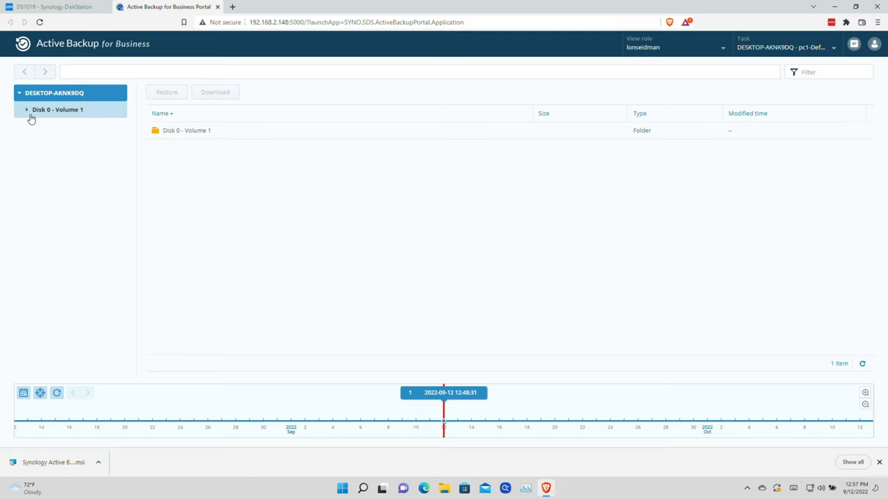
left_click(28, 110)
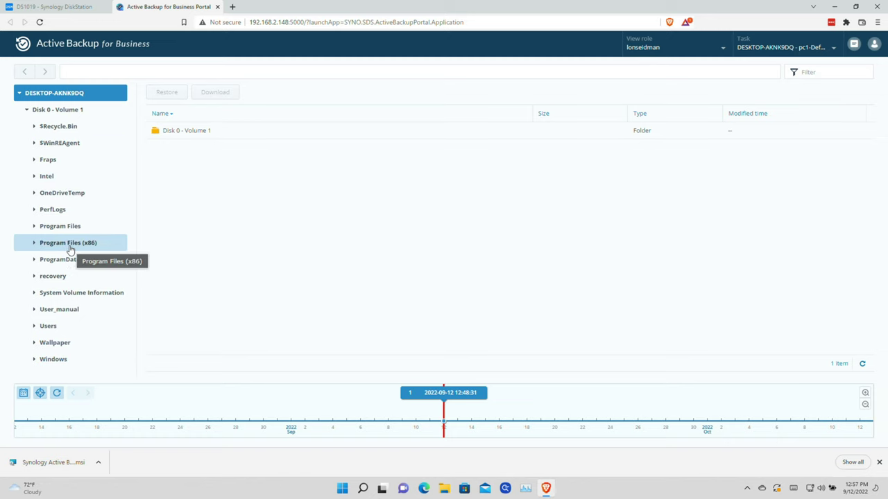
left_click(55, 324)
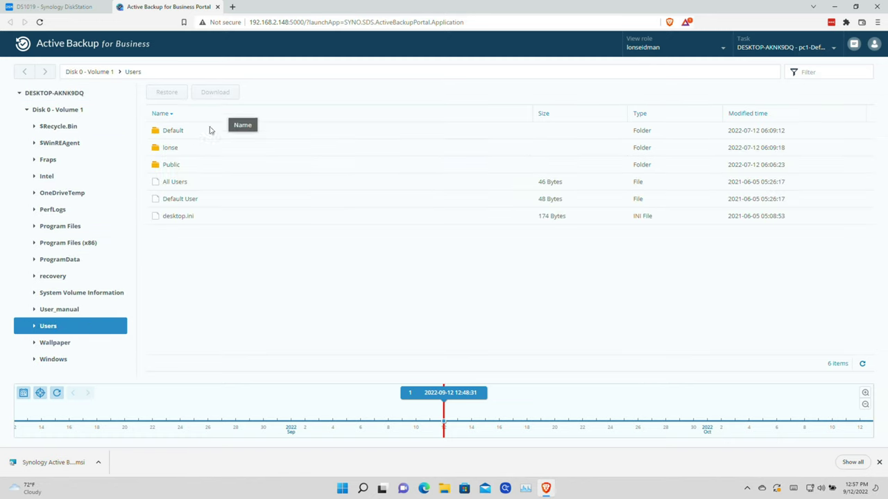
double_click(198, 148)
scroll(226, 275, "down", 2)
scroll(220, 295, "down", 1)
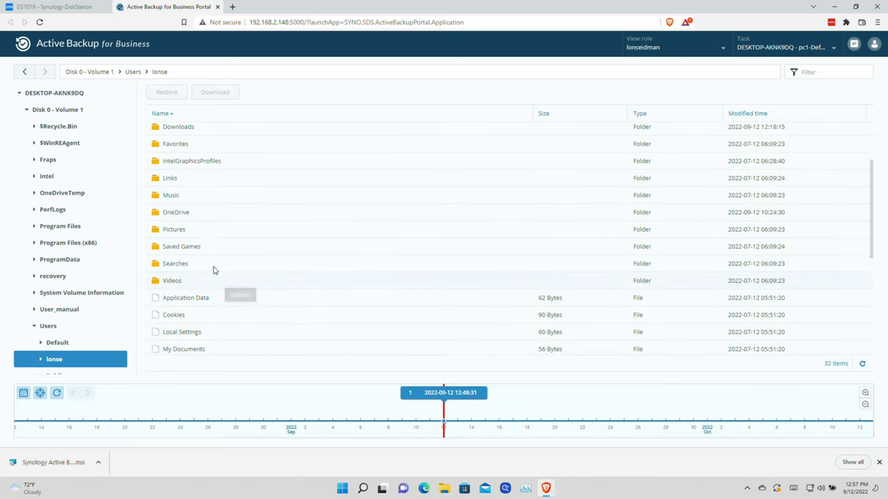
double_click(210, 249)
double_click(204, 133)
Step: Bring up restore options for the DOOM folder, then open test.txt from the desktop
left_click(205, 134)
right_click(204, 135)
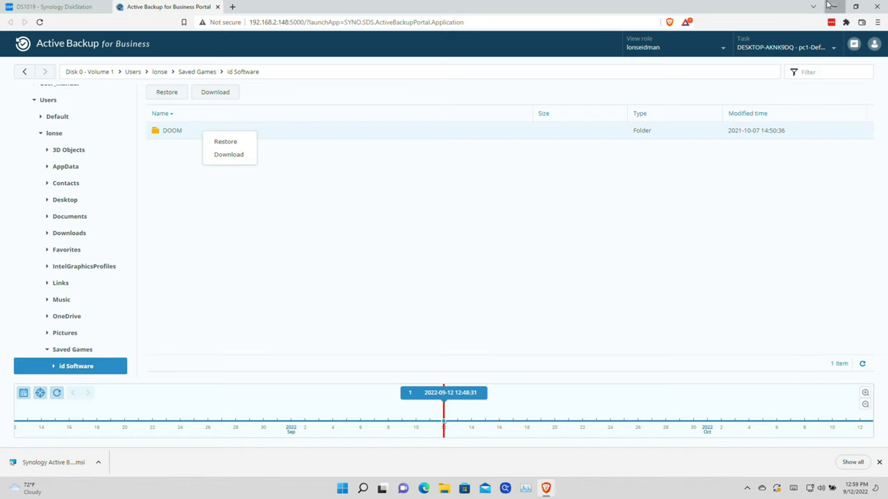
left_click(832, 6)
double_click(439, 198)
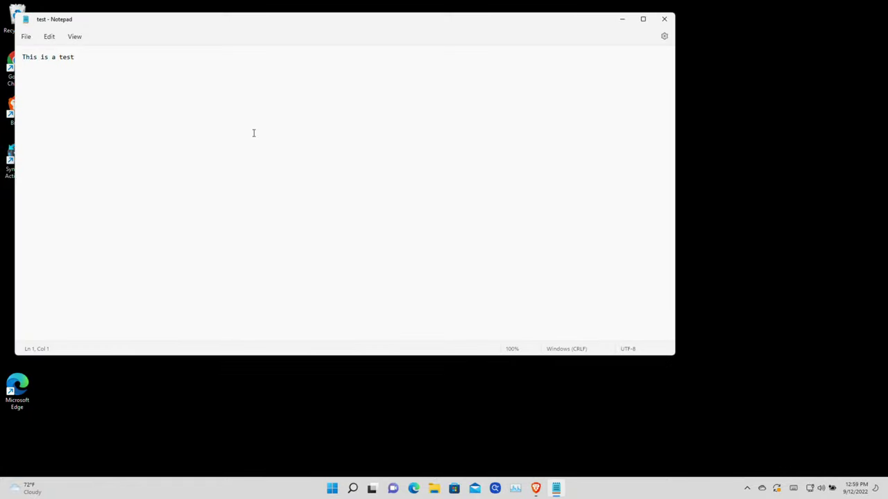
Step: Close the test note and return Brave to the DS1019 DiskStation tab
left_click(664, 19)
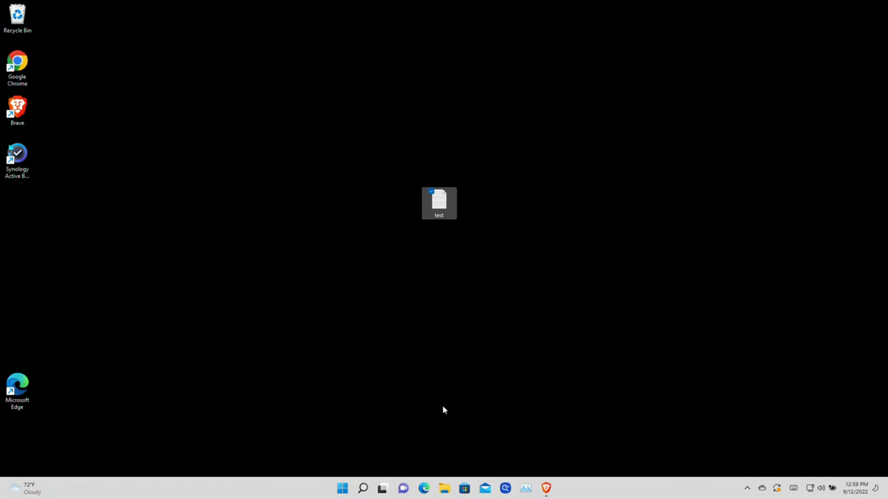
left_click(546, 488)
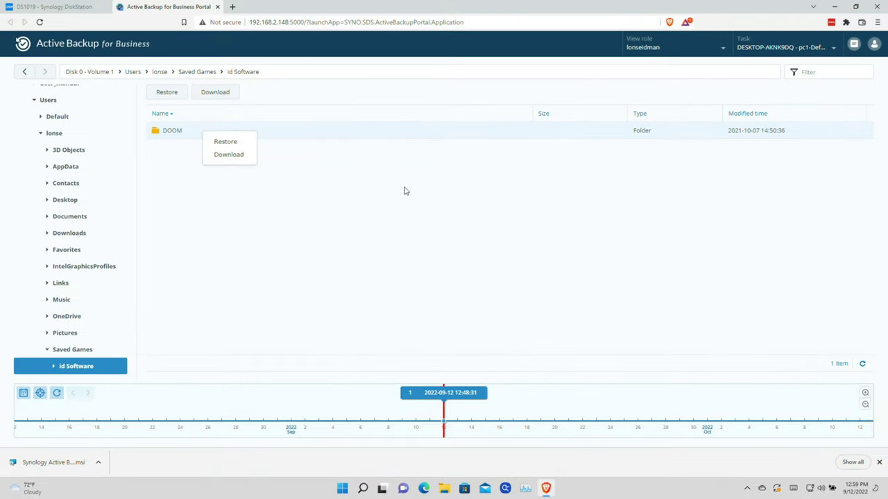
left_click(70, 9)
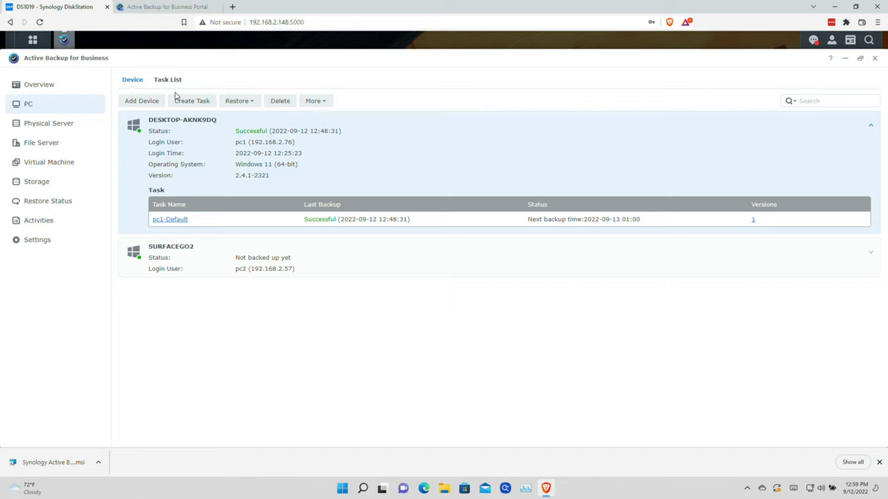
Step: Select pc1-Default in the Task List and run a manual backup
left_click(166, 80)
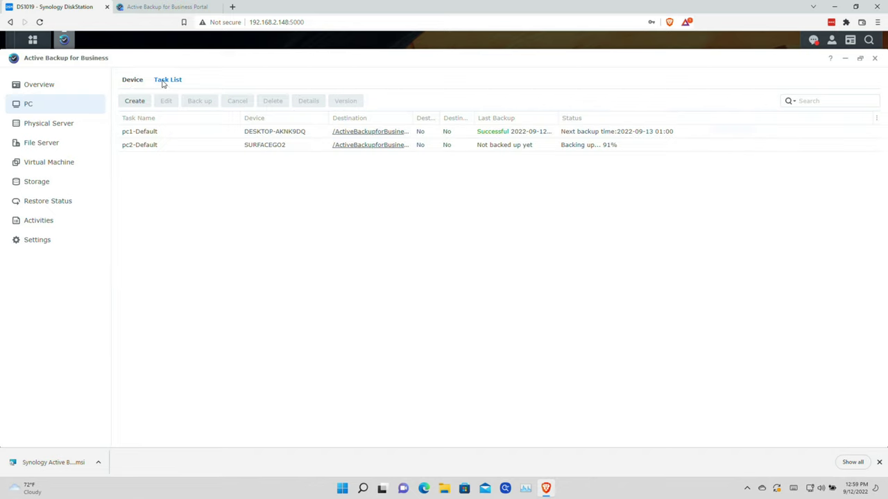
left_click(195, 133)
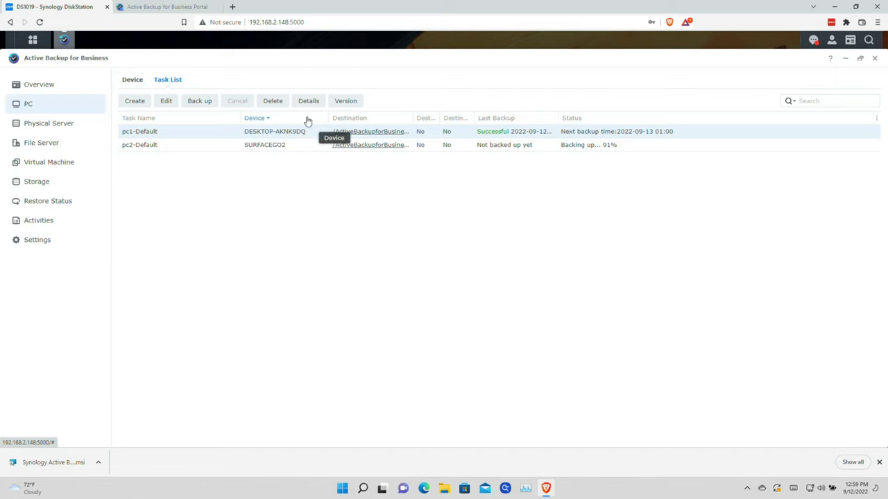
left_click(199, 101)
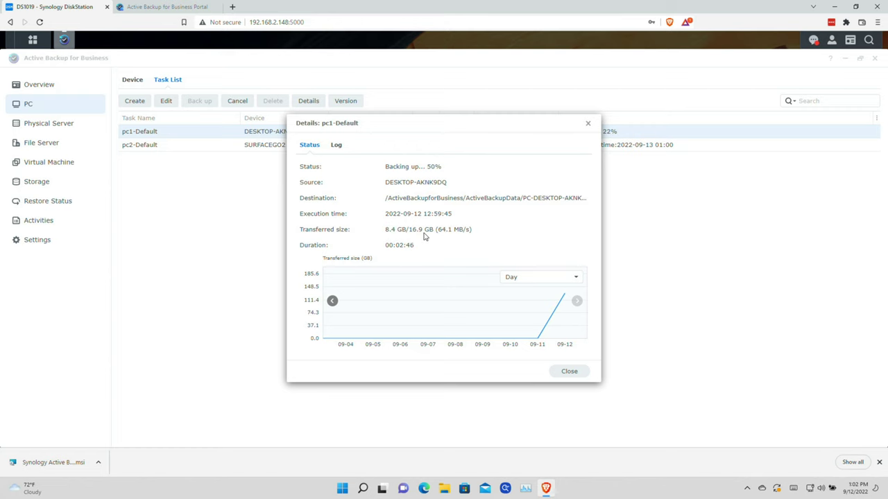
scroll(417, 235, "up", 3)
scroll(417, 235, "up", 1)
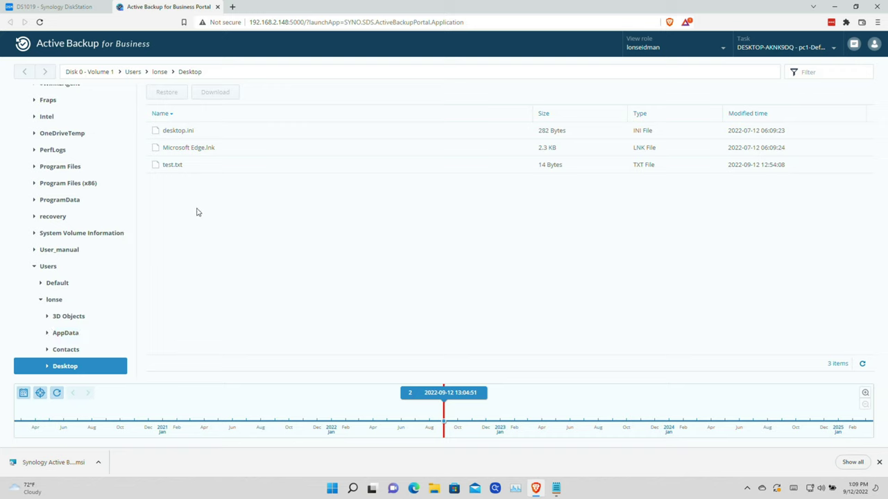
Step: With test.txt selected, view backup version 09-12 12:48:31, then switch to 09-12 13:04:51
left_click(233, 171)
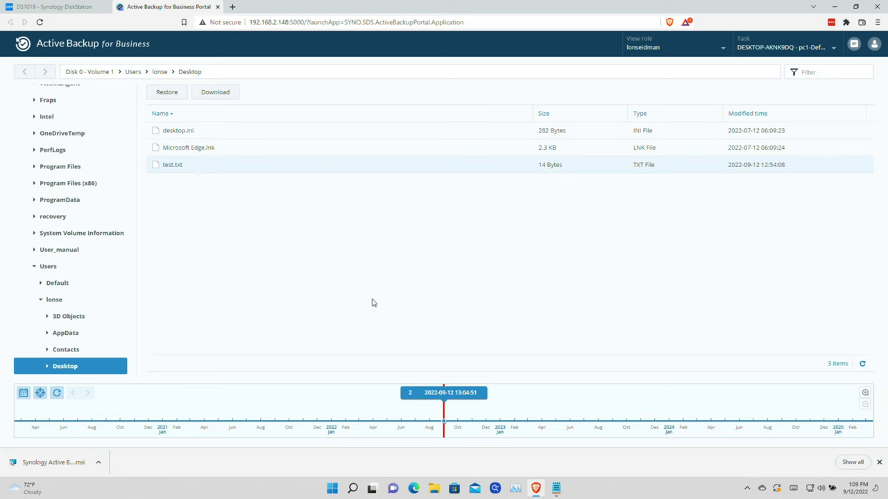
left_click(447, 399)
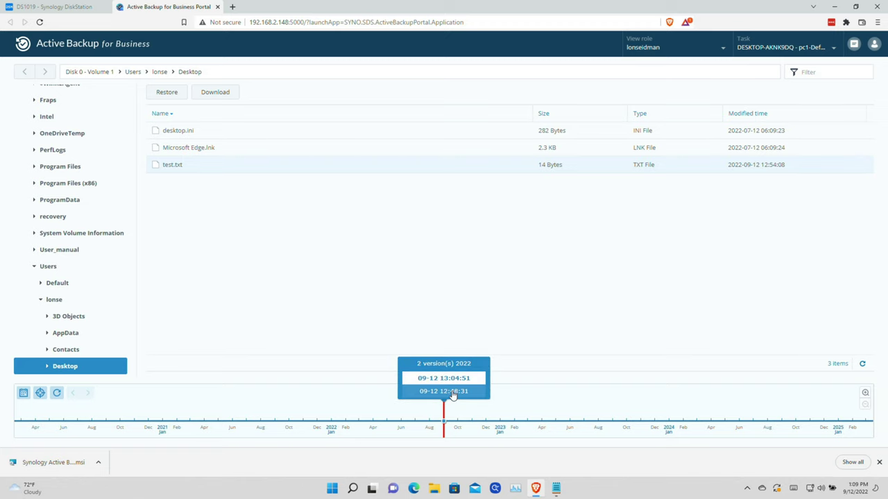
left_click(451, 392)
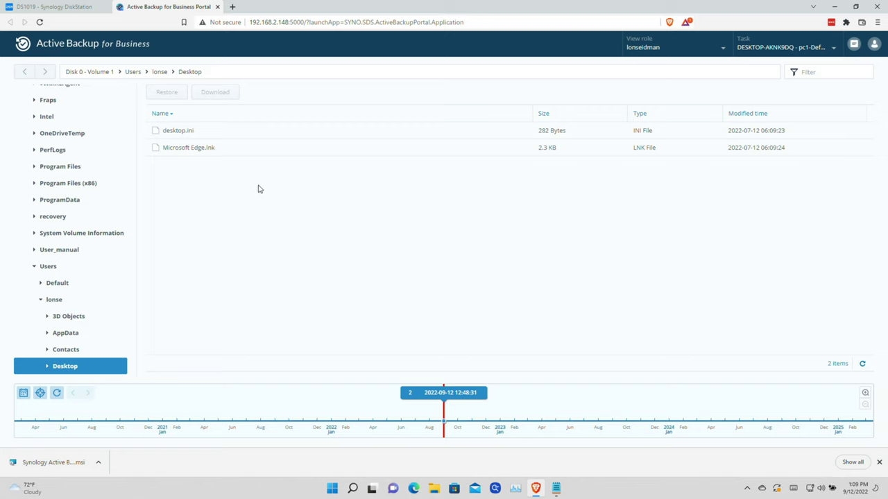
left_click(435, 400)
left_click(442, 379)
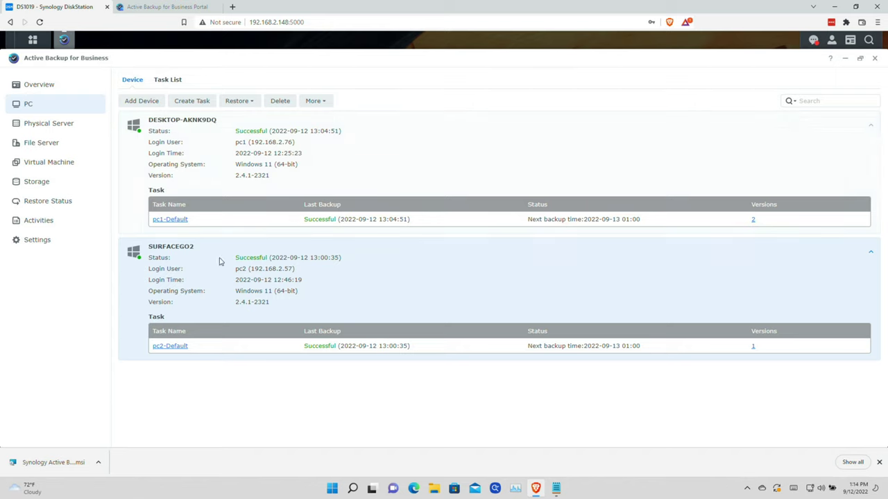
Step: Show the Storage view and check the data reduction ratio info for Volume 1
left_click(75, 192)
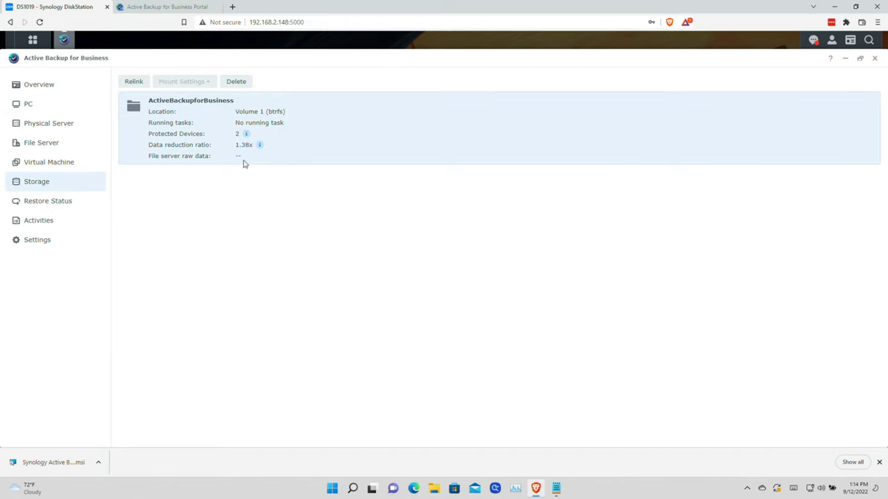
mouse_move(261, 147)
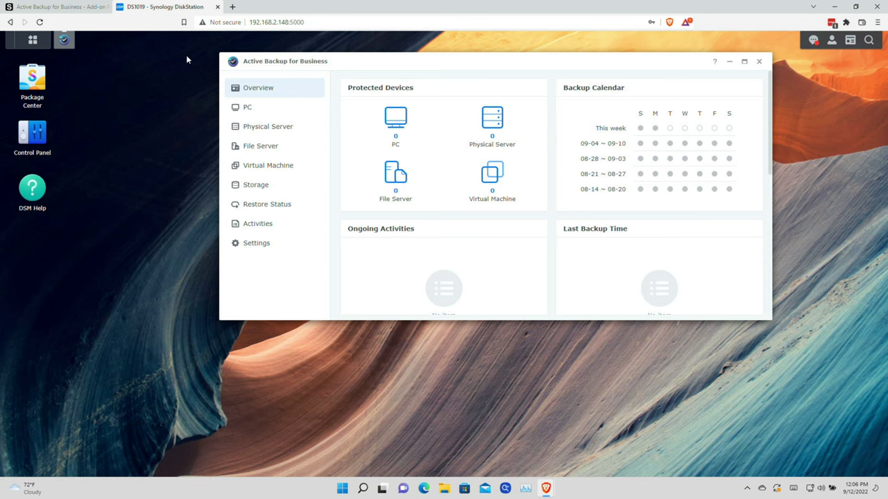
Step: Go to Control Panel > User & Group > Group and edit the 'users' group
left_click(29, 41)
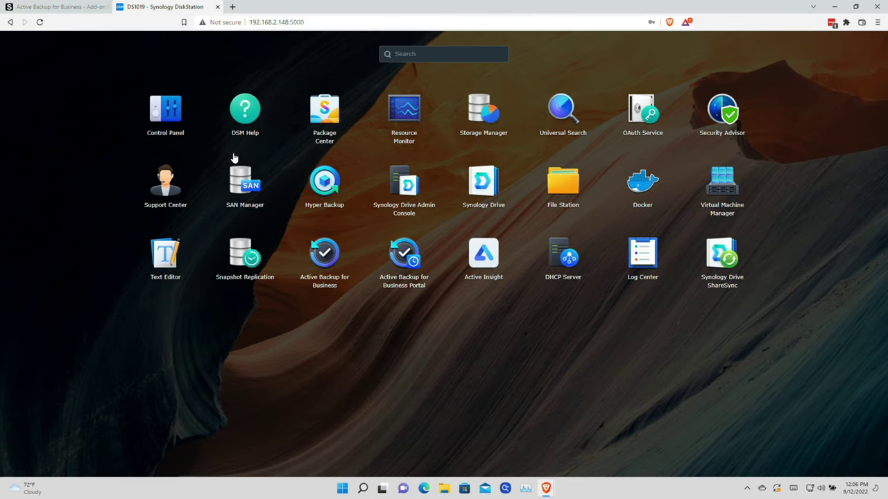
left_click(165, 111)
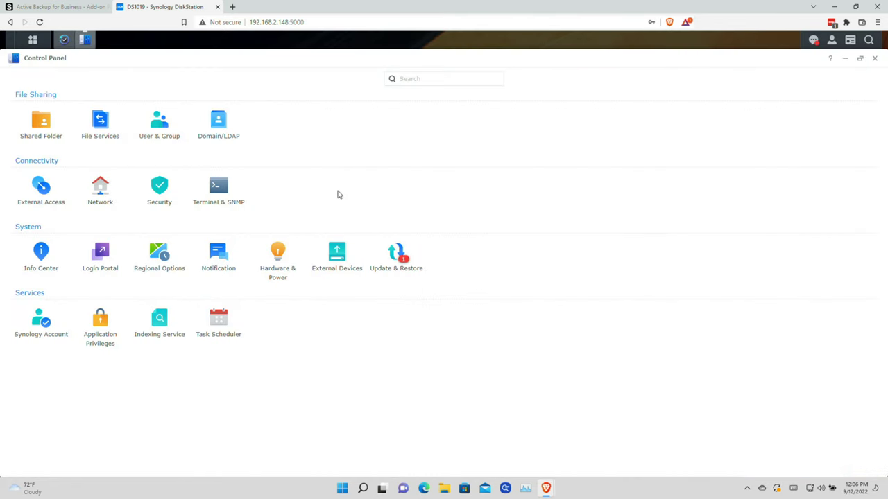
left_click(159, 122)
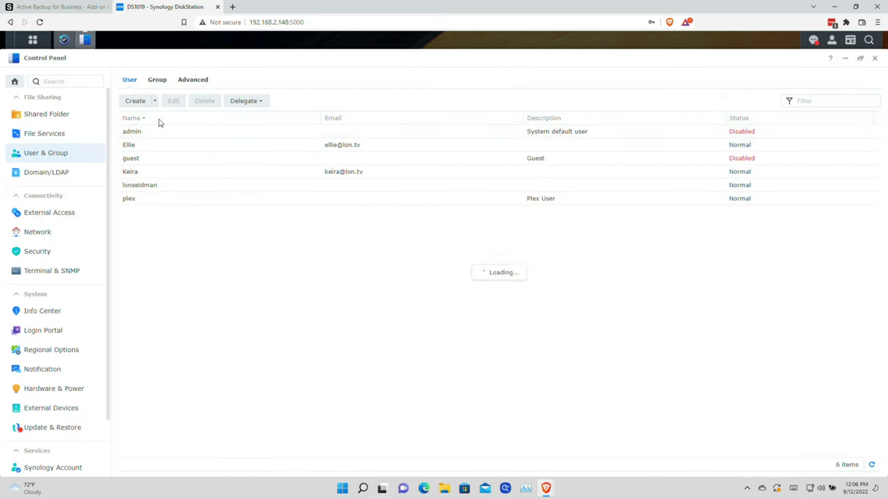
left_click(160, 83)
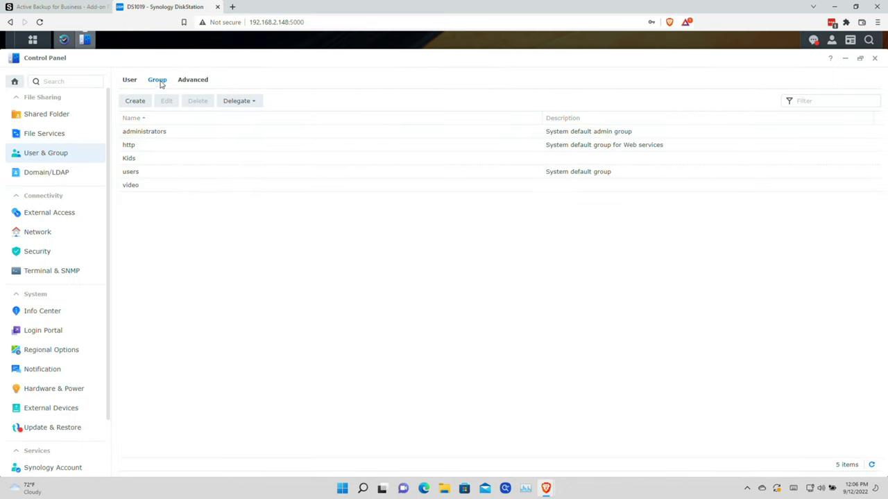
left_click(170, 177)
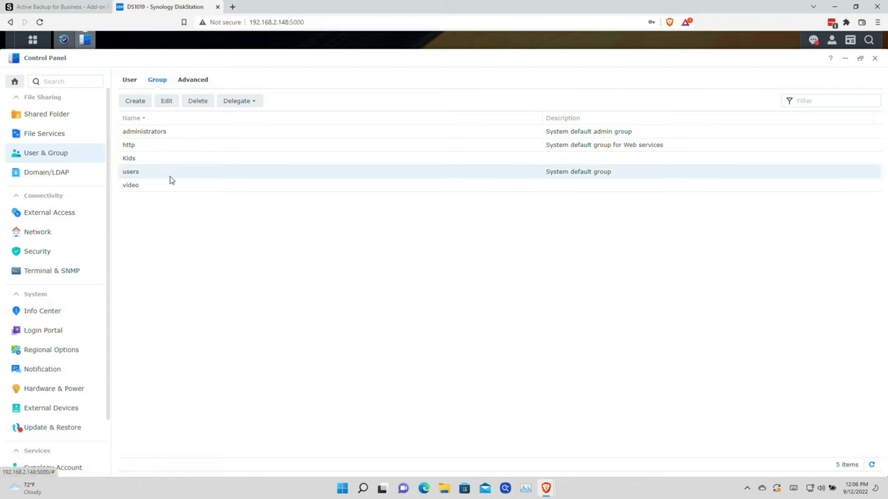
double_click(170, 180)
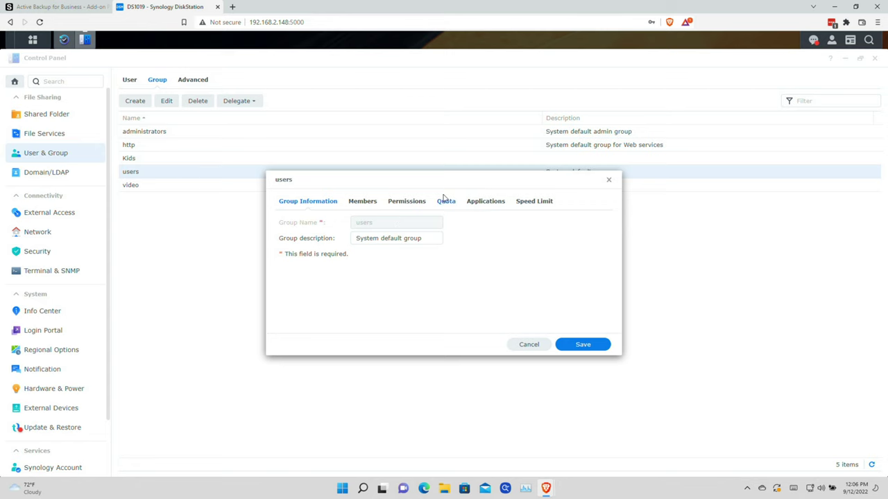
Step: Allow the group Active Backup for Business Portal and Agent under Applications, and save
left_click(484, 202)
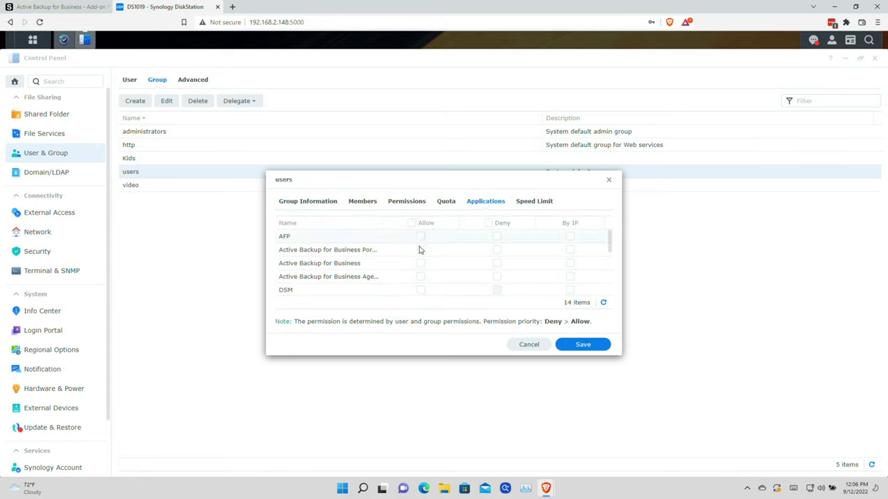
scroll(417, 260, "down", 1)
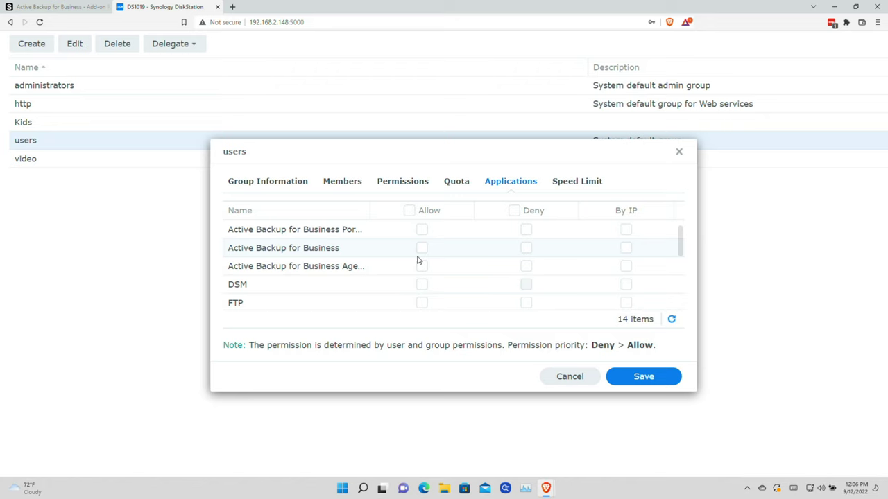
scroll(417, 260, "up", 1)
scroll(418, 260, "up", 1)
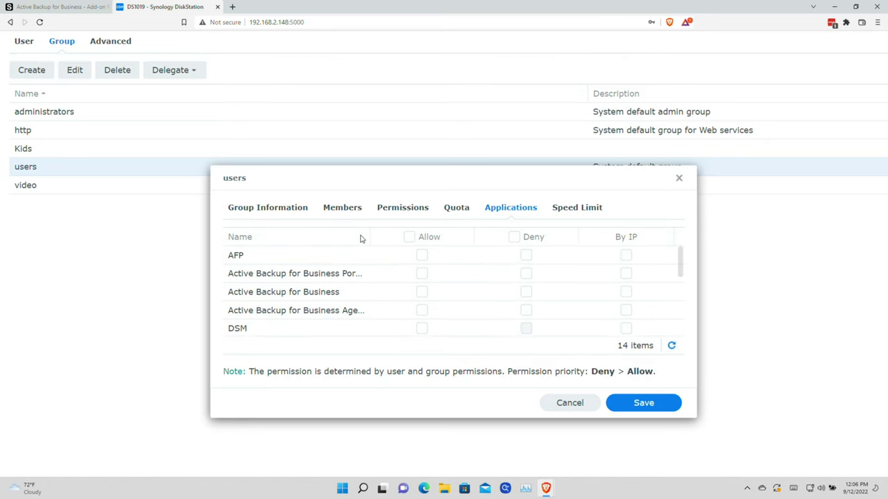
left_click_drag(370, 234, 403, 233)
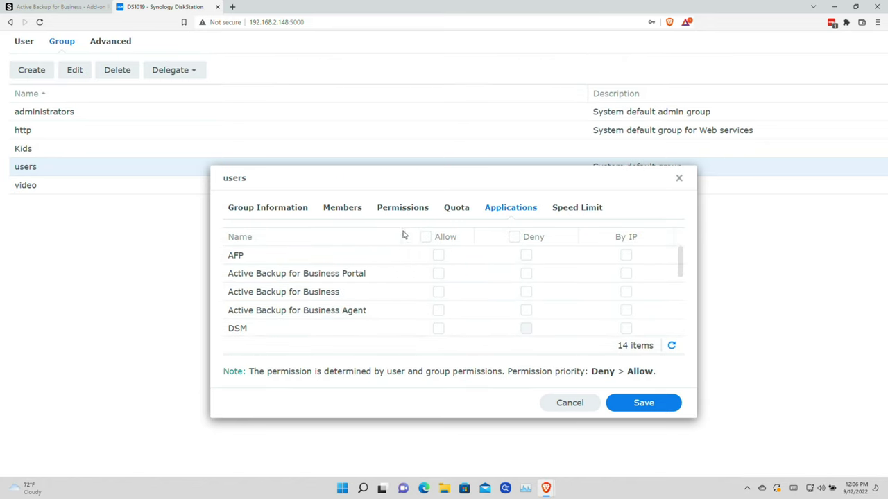
left_click(439, 274)
left_click(439, 314)
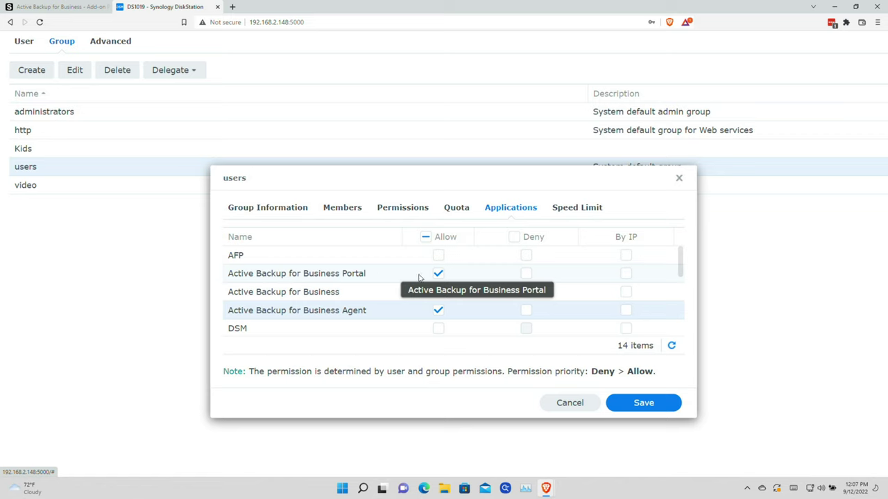
left_click(638, 405)
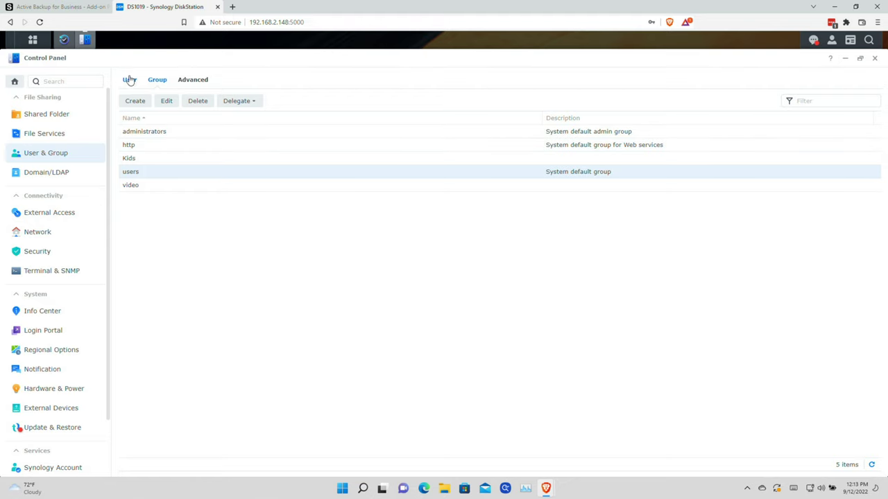
Step: Open the settings of a user account from the User list
left_click(130, 80)
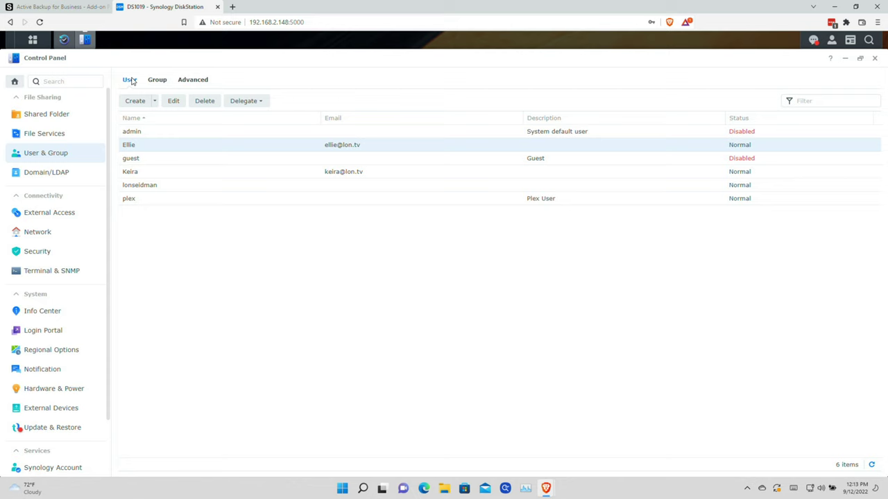
double_click(176, 147)
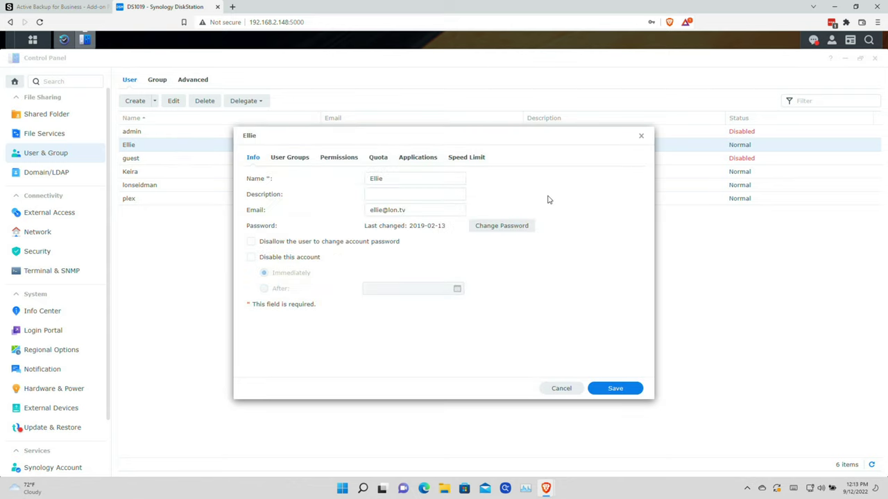
scroll(547, 199, "up", 3, "ctrl")
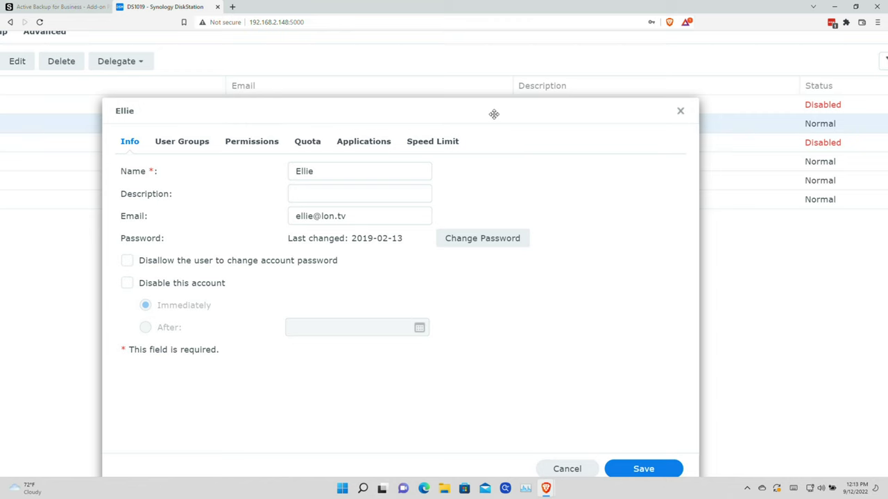
left_click_drag(493, 111, 532, 79)
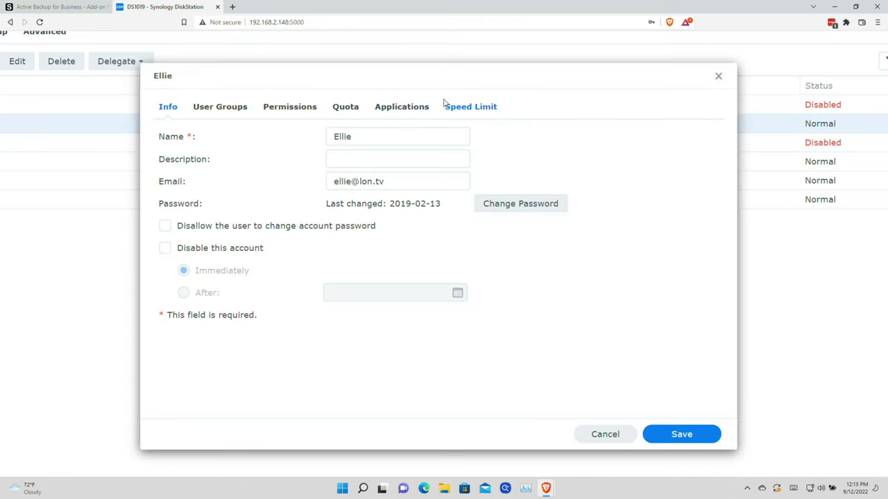
Step: In the user's Applications tab, deny Active Backup for Business Portal and save
left_click(410, 106)
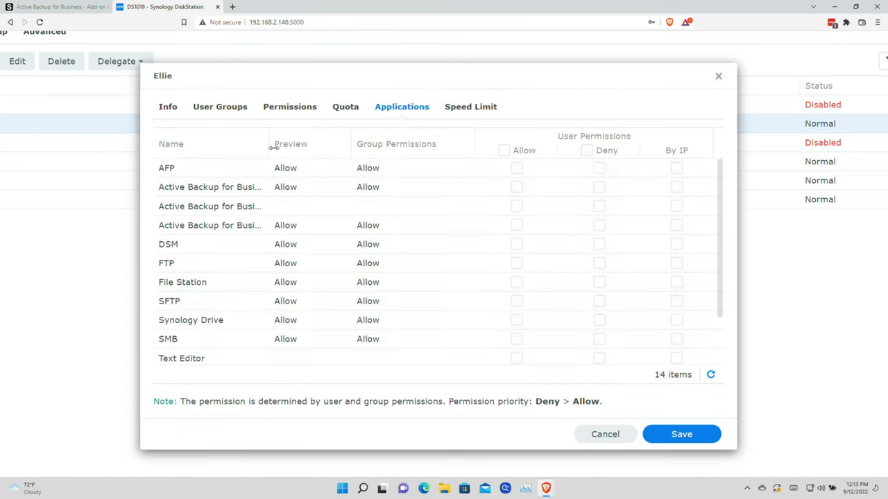
left_click_drag(268, 140, 374, 141)
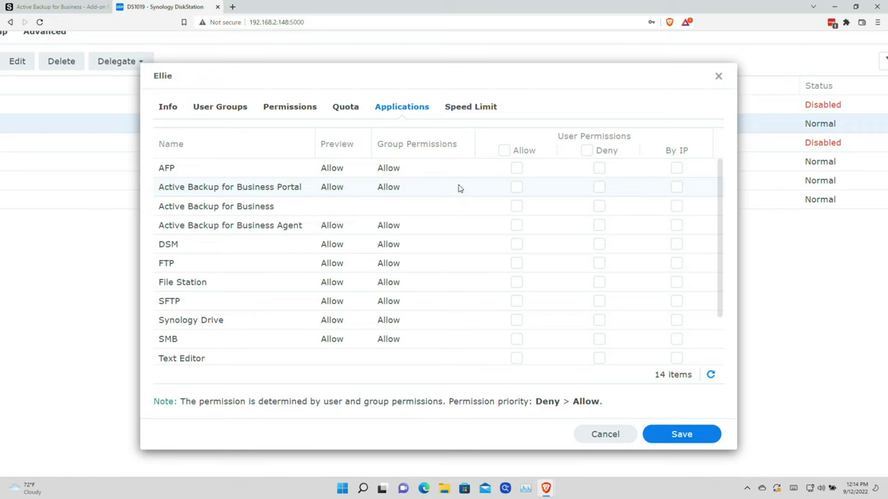
left_click(600, 188)
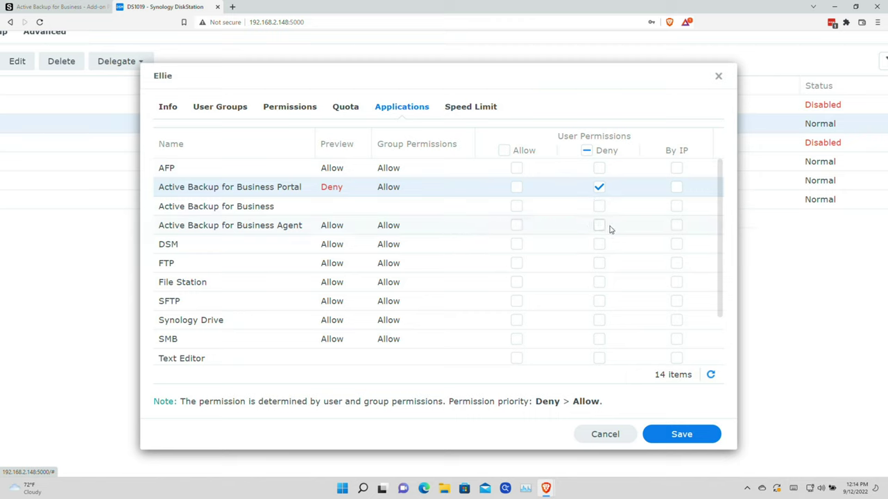
left_click(670, 435)
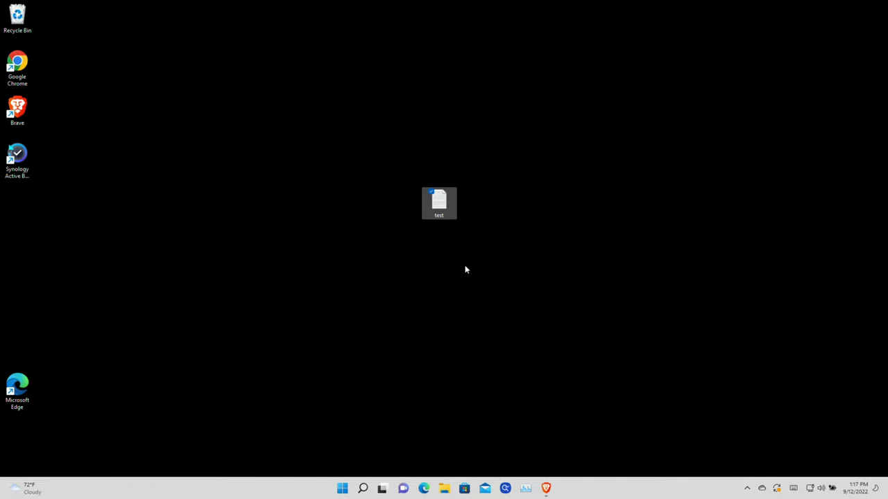
Step: Delete the test file from the desktop, then reopen Active Backup for Business Portal from the DSM Main Menu
right_click(441, 203)
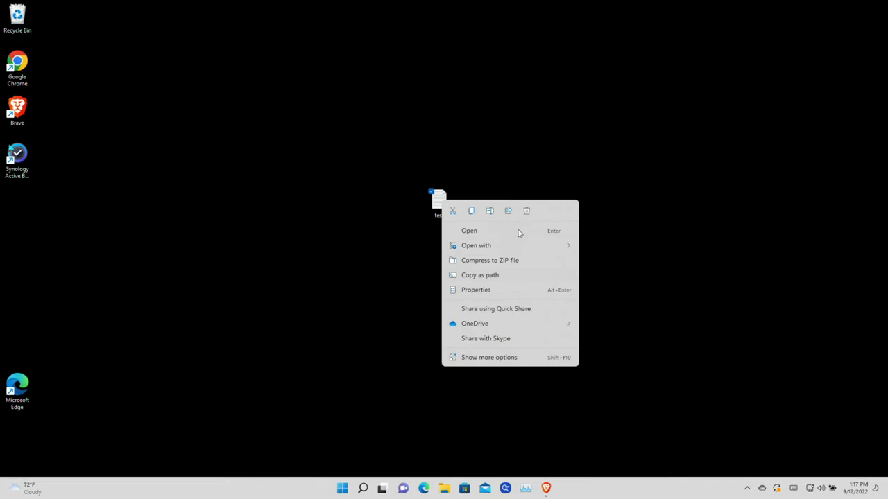
left_click(527, 211)
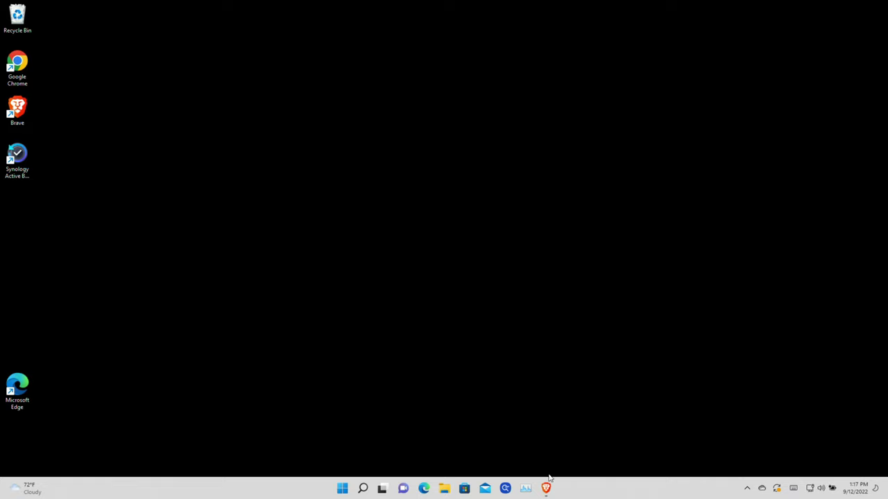
mouse_move(547, 488)
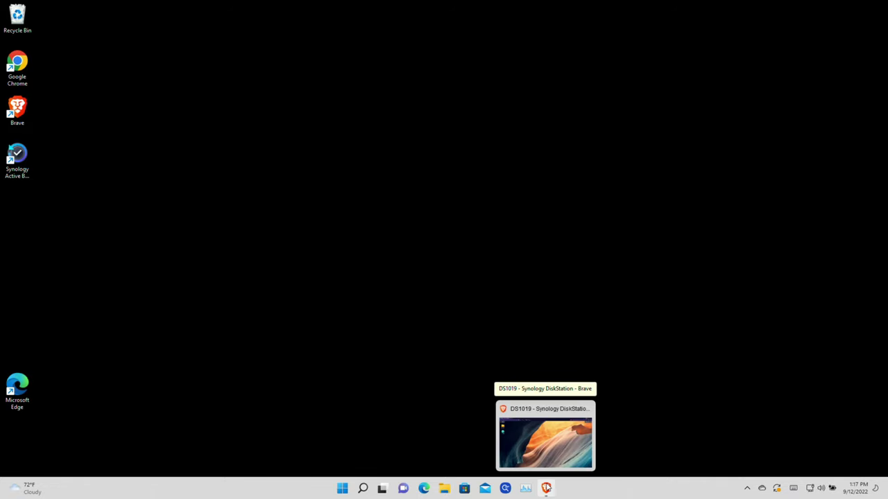
left_click(546, 488)
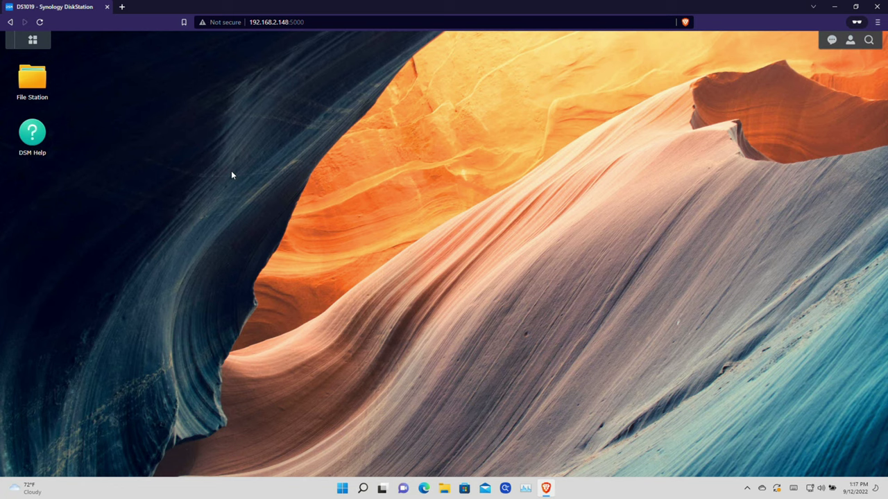
left_click(32, 40)
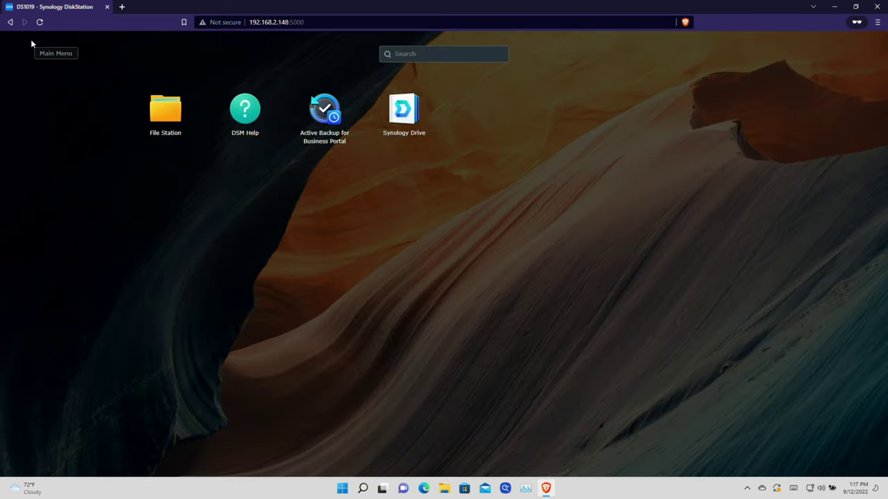
left_click(324, 111)
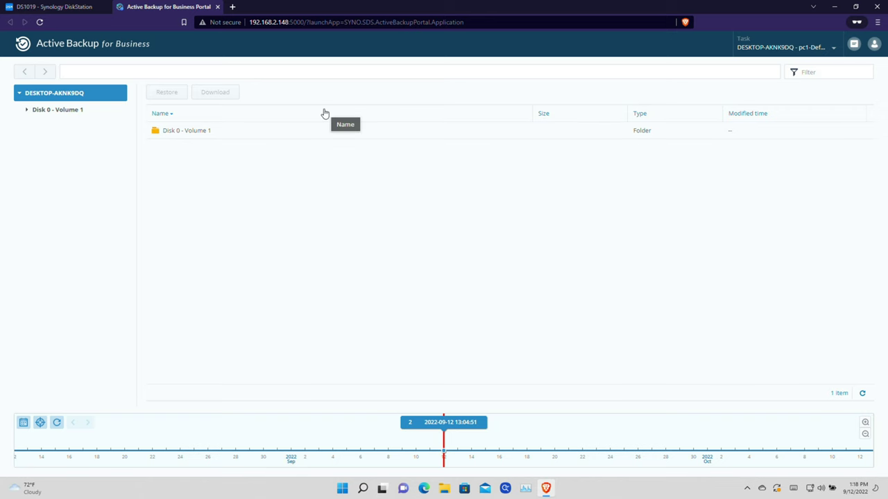
Step: Restore test.txt from Disk 0 - Volume 1 > Users > user folder > Desktop to its original location
double_click(196, 131)
scroll(215, 327, "down", 3)
scroll(213, 325, "down", 1)
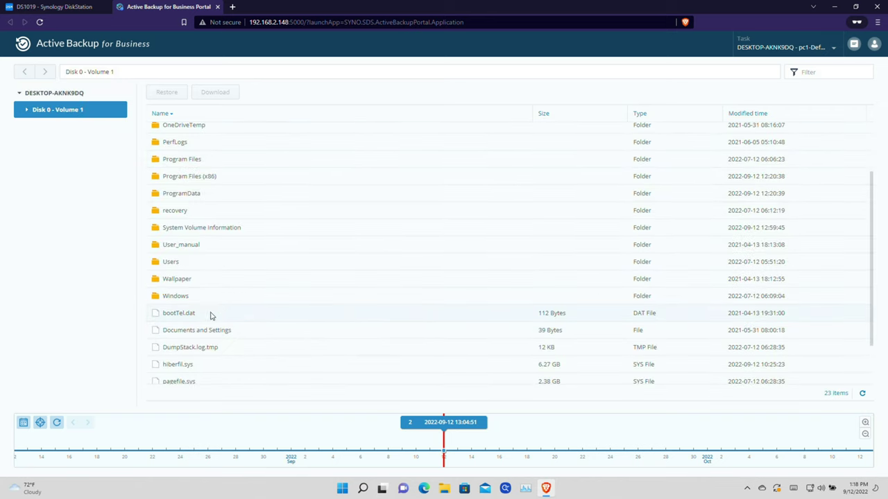
double_click(200, 268)
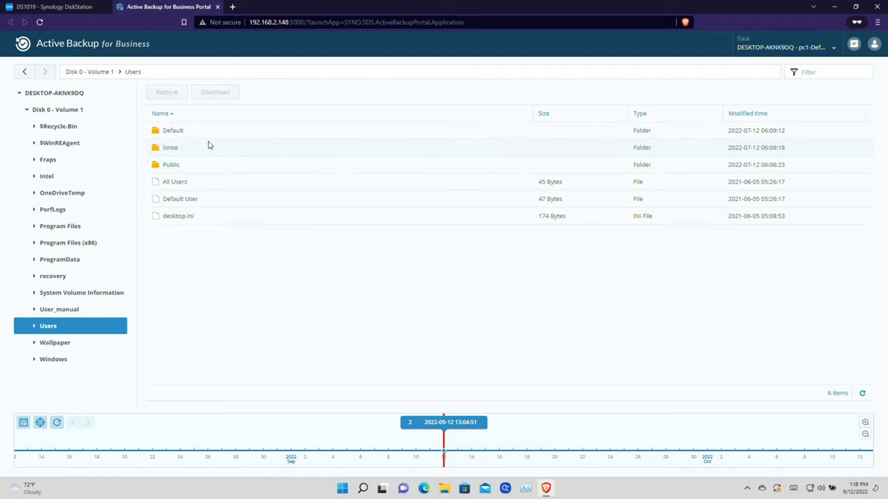
double_click(208, 148)
double_click(200, 184)
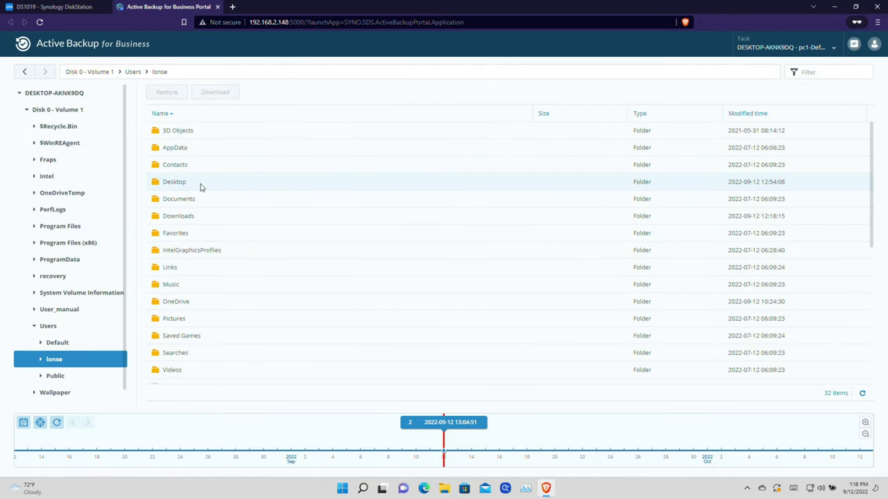
left_click(222, 173)
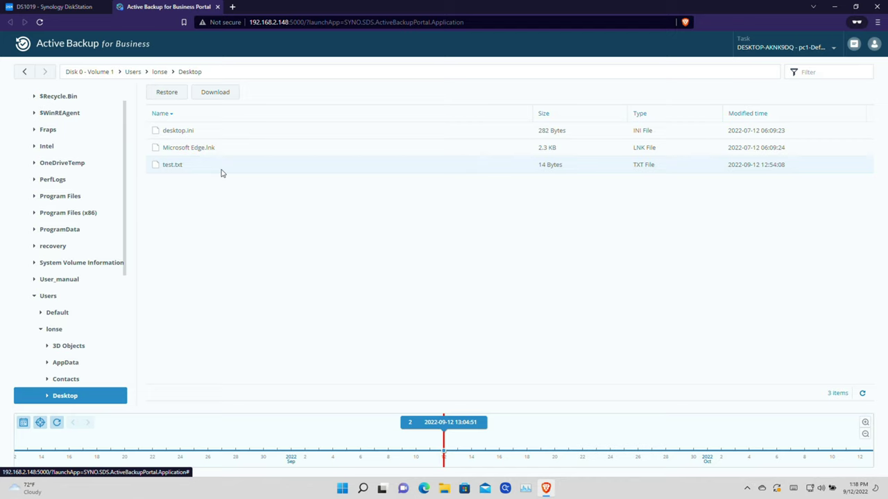
left_click(168, 93)
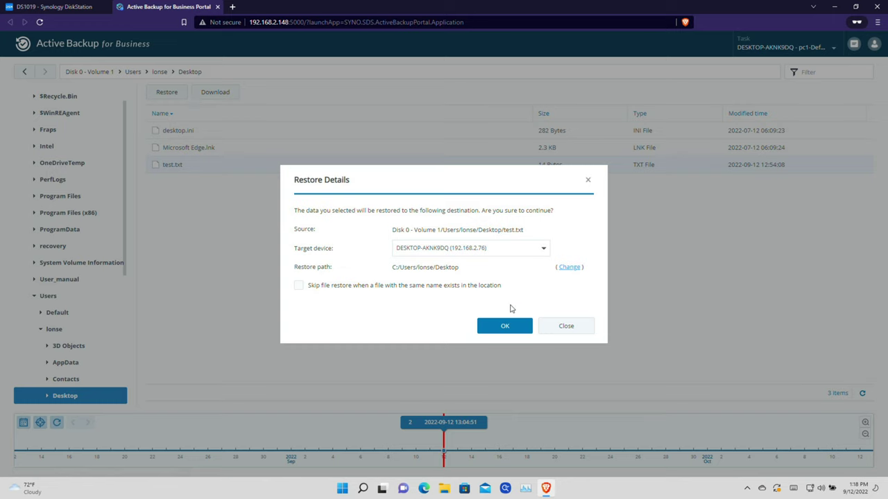
left_click(507, 328)
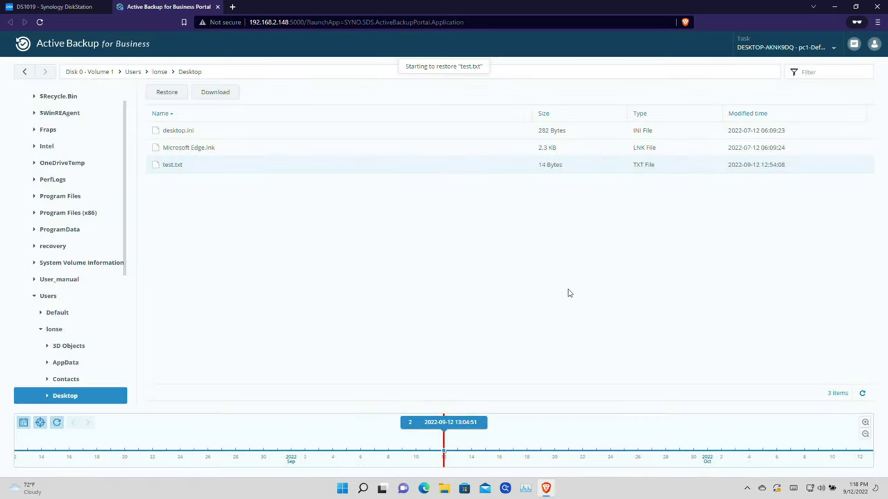
Step: Open the restored test file on the desktop to check it reads 'This is a test', then close it
left_click(836, 7)
left_click_drag(17, 201, 419, 206)
double_click(419, 206)
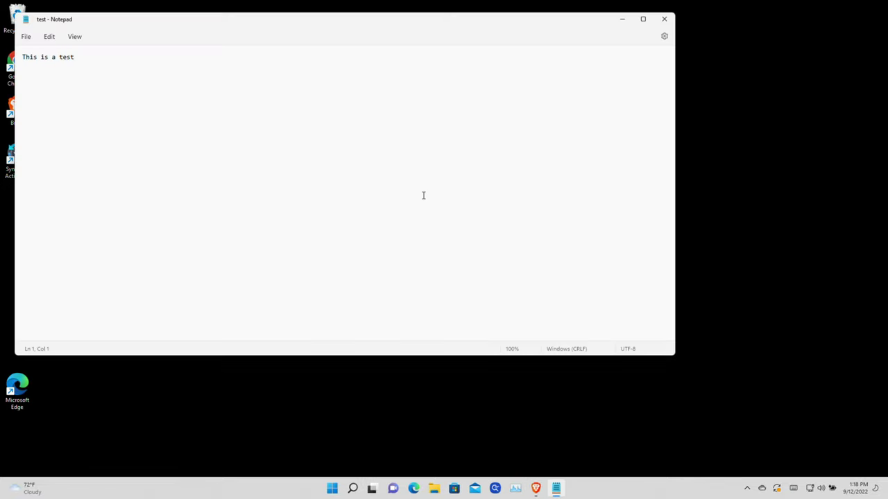
left_click(665, 18)
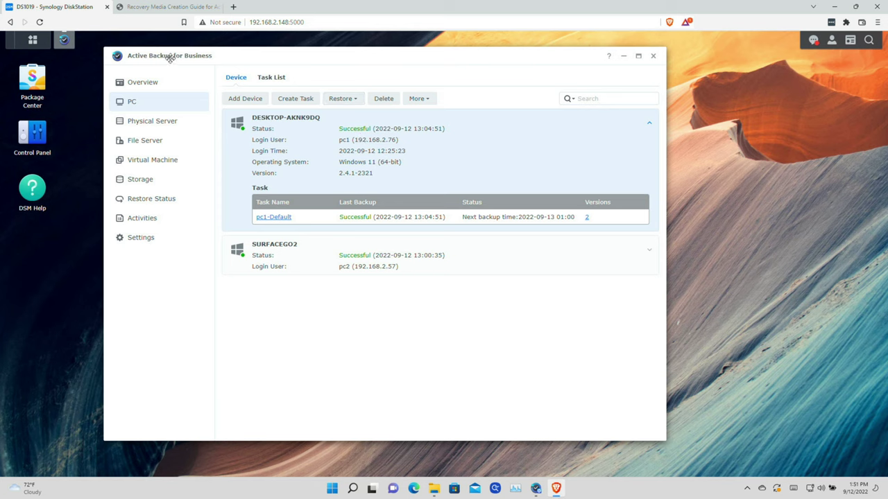
Step: Start an Entire Device restore for the backed-up PC
left_click(342, 102)
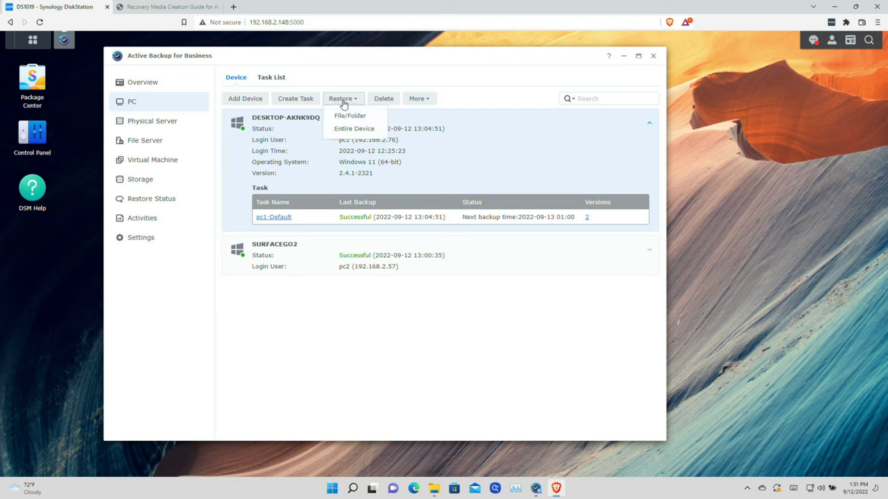
left_click(380, 131)
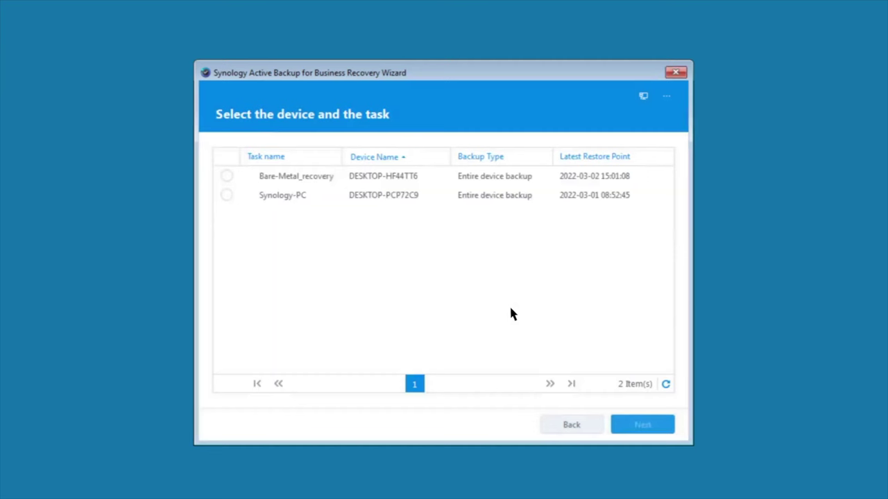
left_click(227, 176)
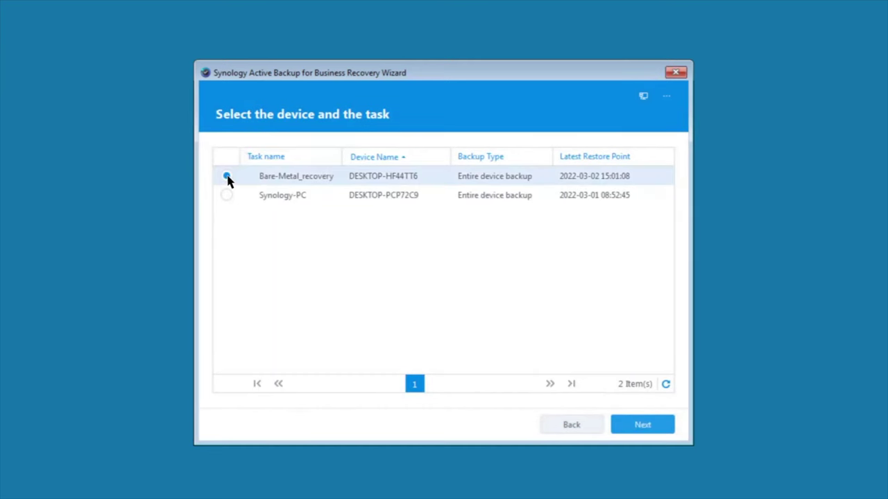
left_click(615, 424)
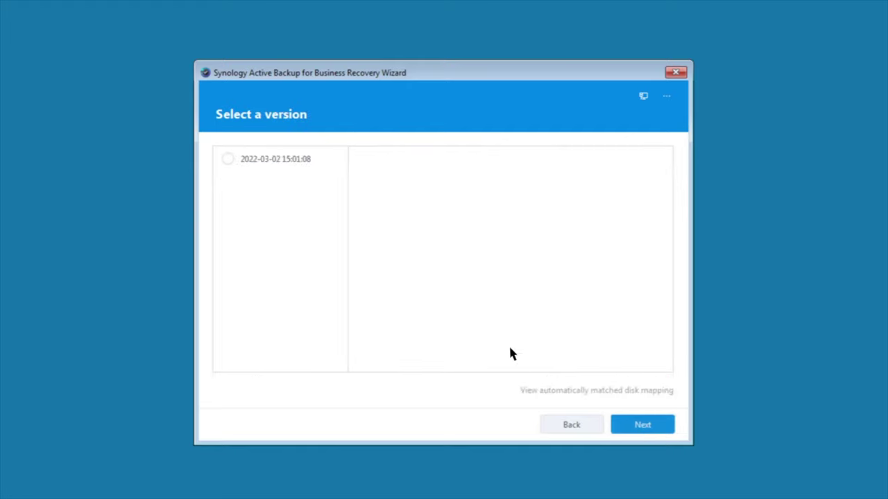
left_click(228, 163)
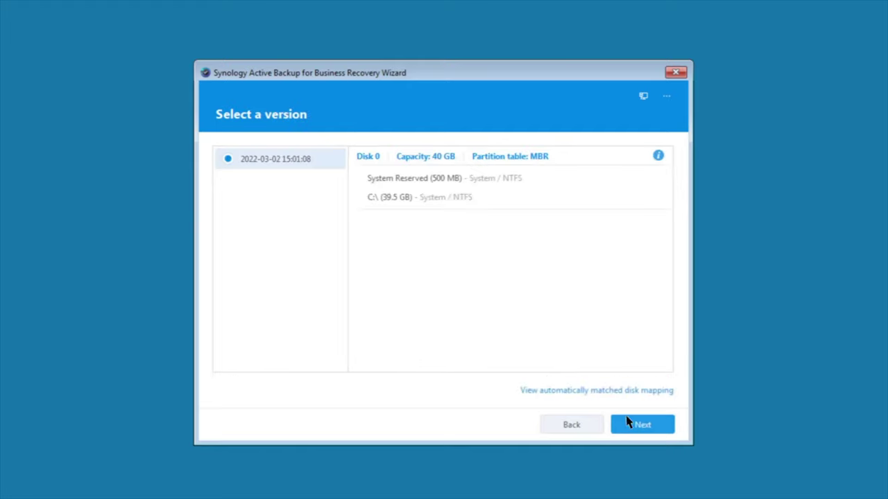
left_click(645, 430)
left_click(645, 432)
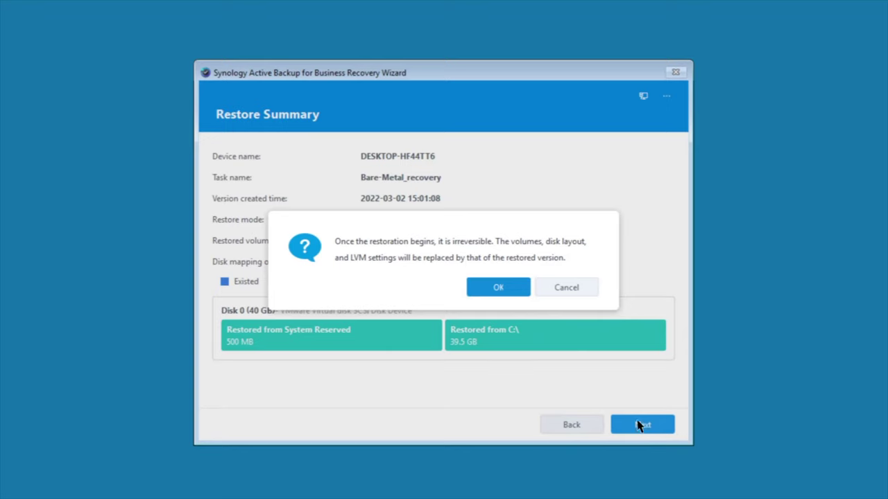
left_click(508, 289)
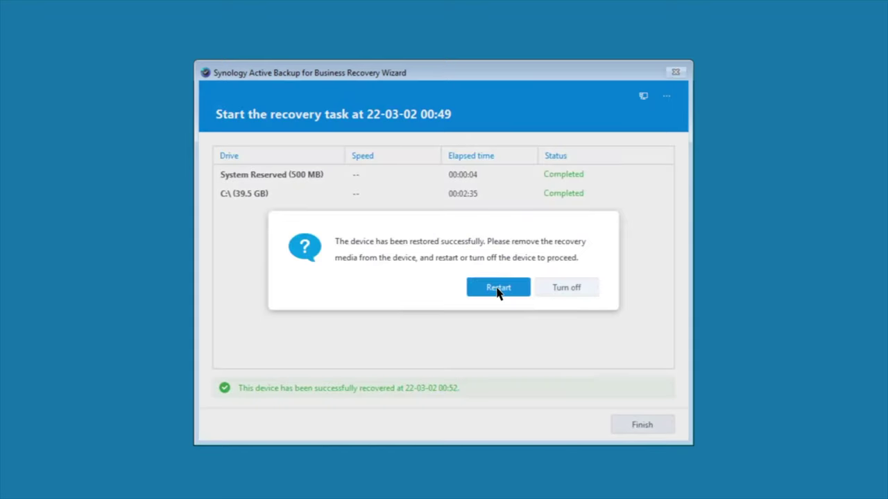
left_click(498, 289)
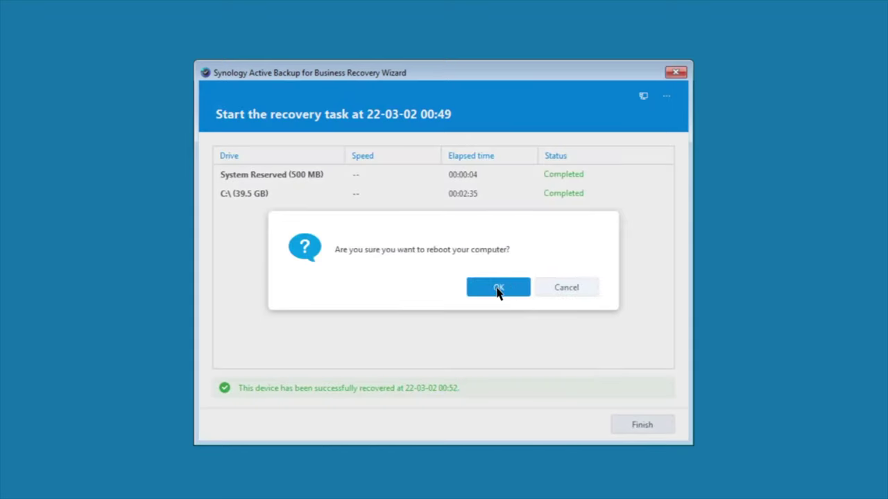